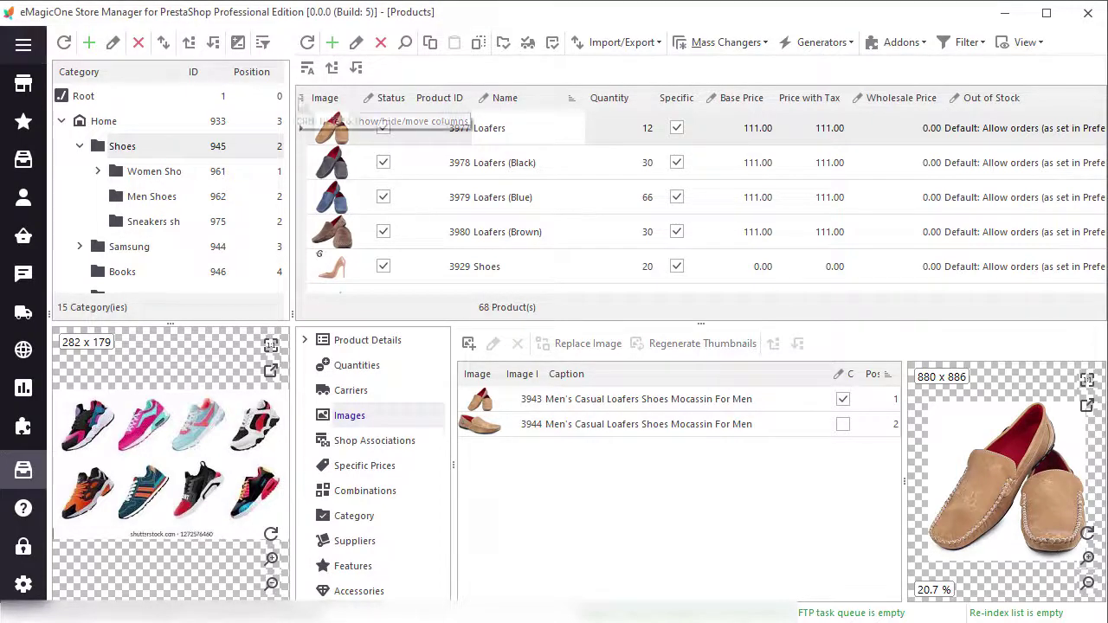
Show the Reference and Category columns in the product grid and place Category directly after Image
left_click(303, 100)
left_click(305, 206)
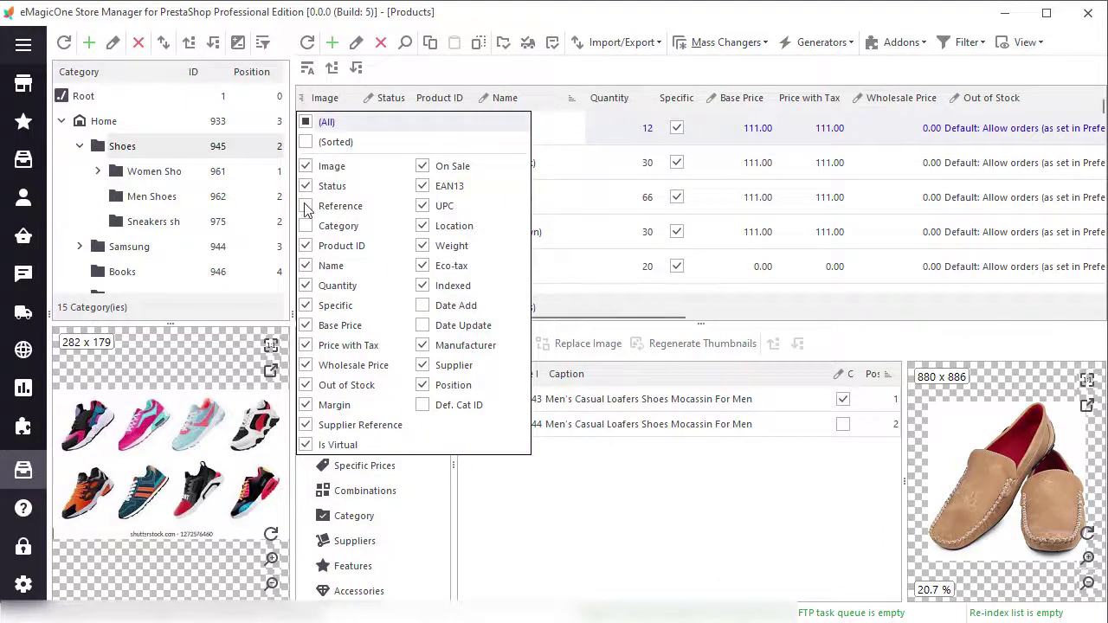
left_click(305, 226)
left_click_drag(334, 223, 337, 191)
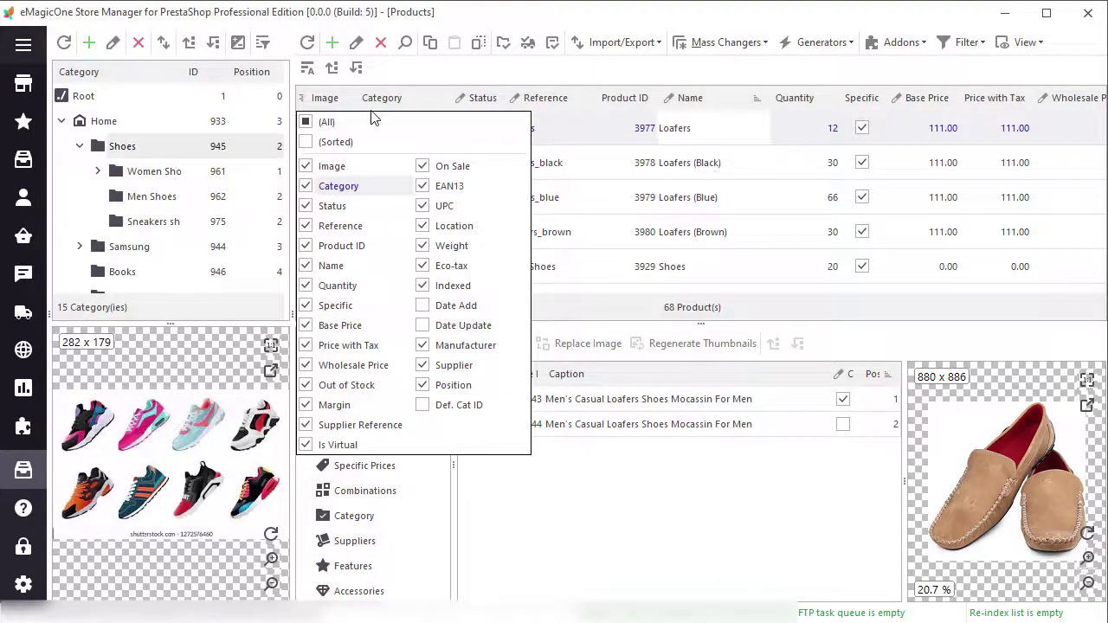
left_click(437, 98)
left_click(491, 97)
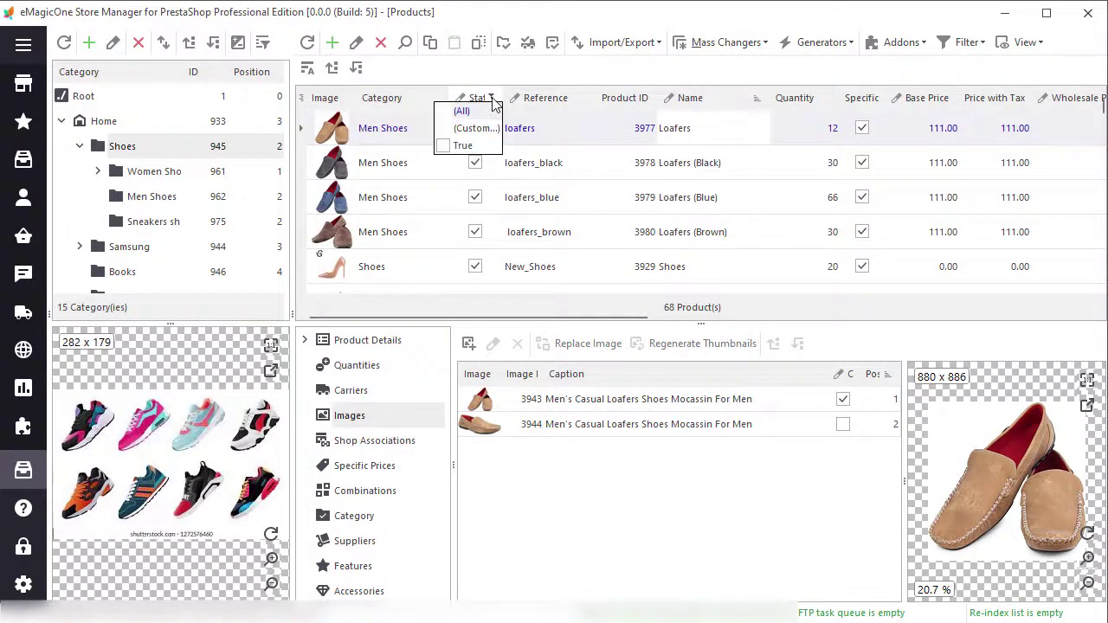
left_click(584, 98)
Search the products by name for "grey sneakers" with all the words matched and create a product filter from the search
left_click(406, 43)
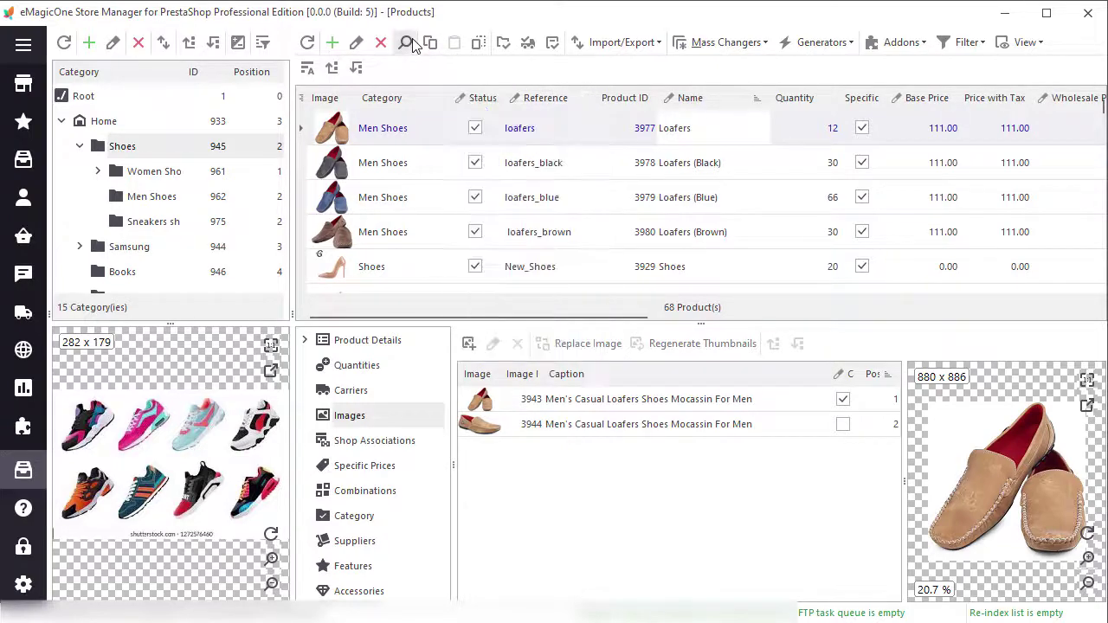
left_click(407, 43)
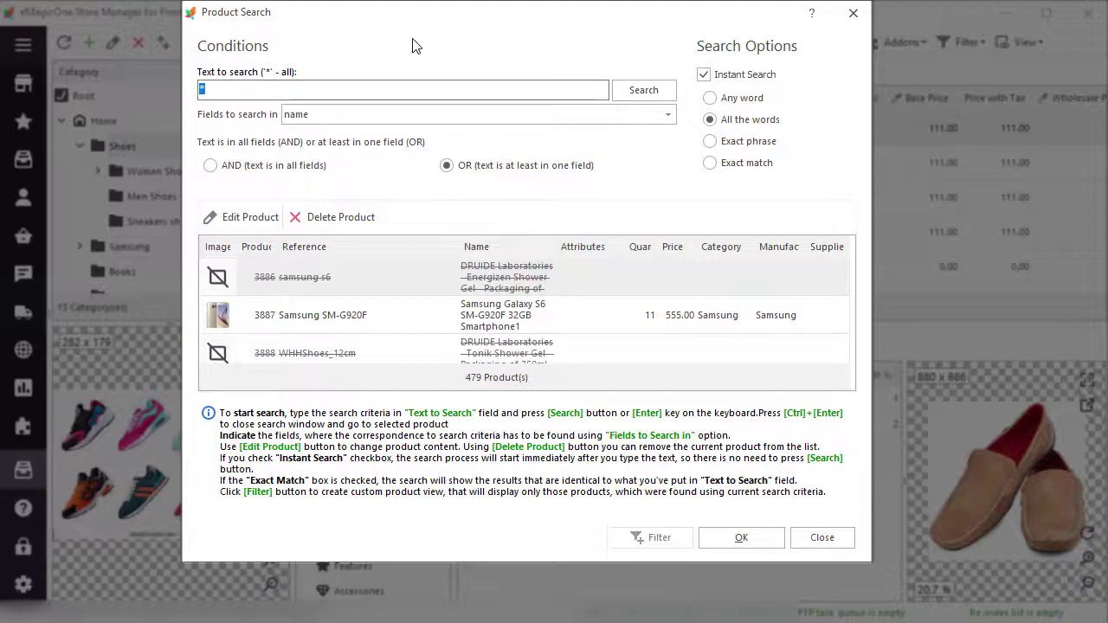
type("grey snea")
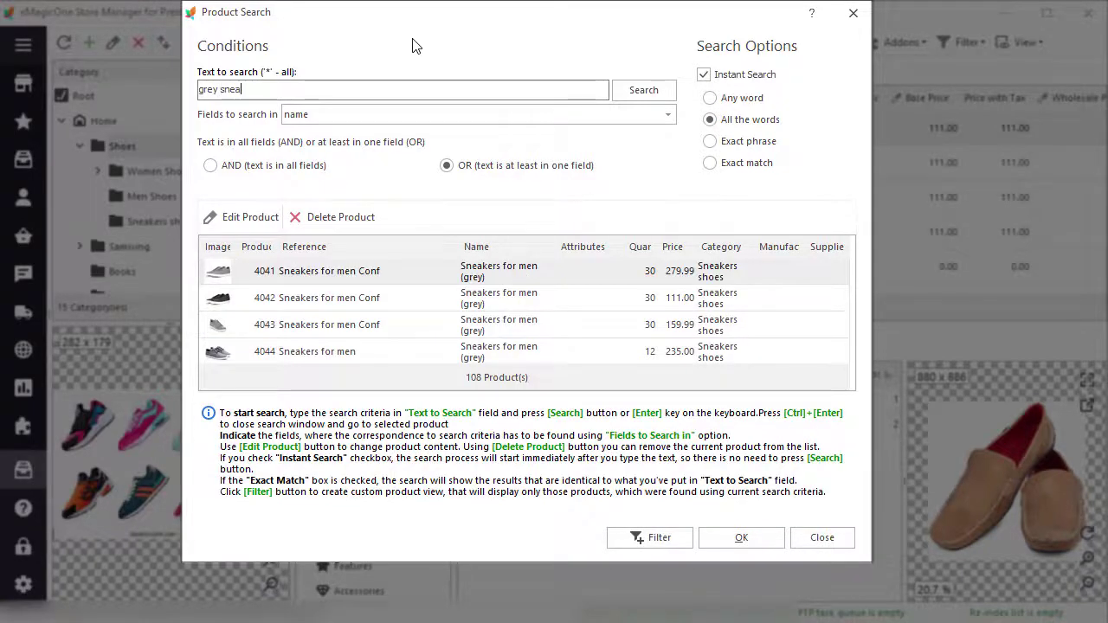
type("kers")
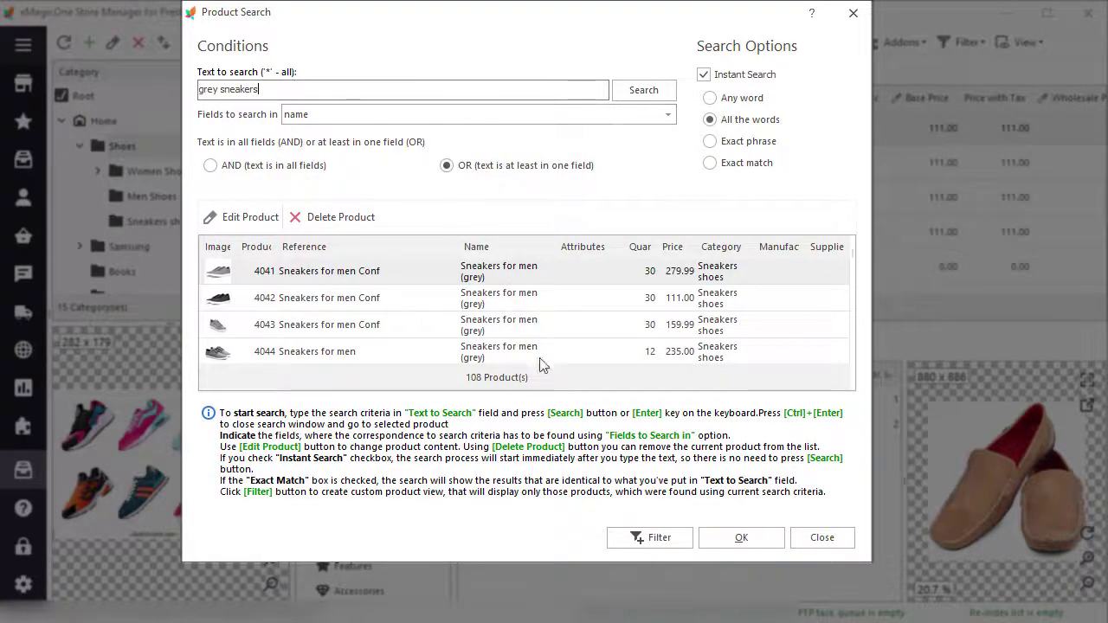
left_click(641, 538)
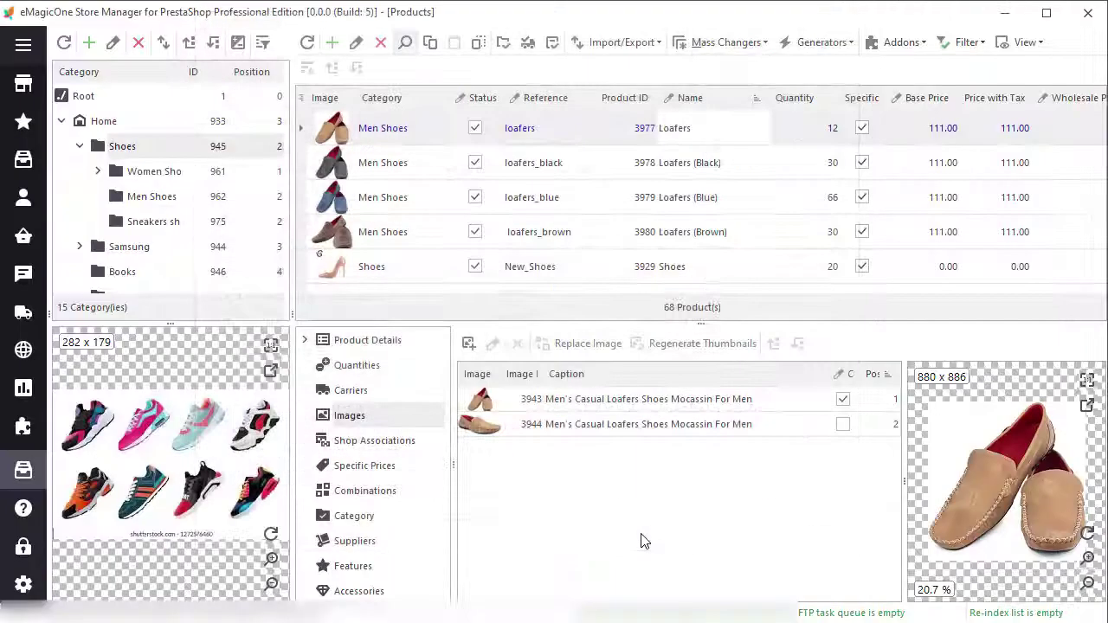
Choose the saved "grey sneakers" filter among the product filters
left_click(946, 42)
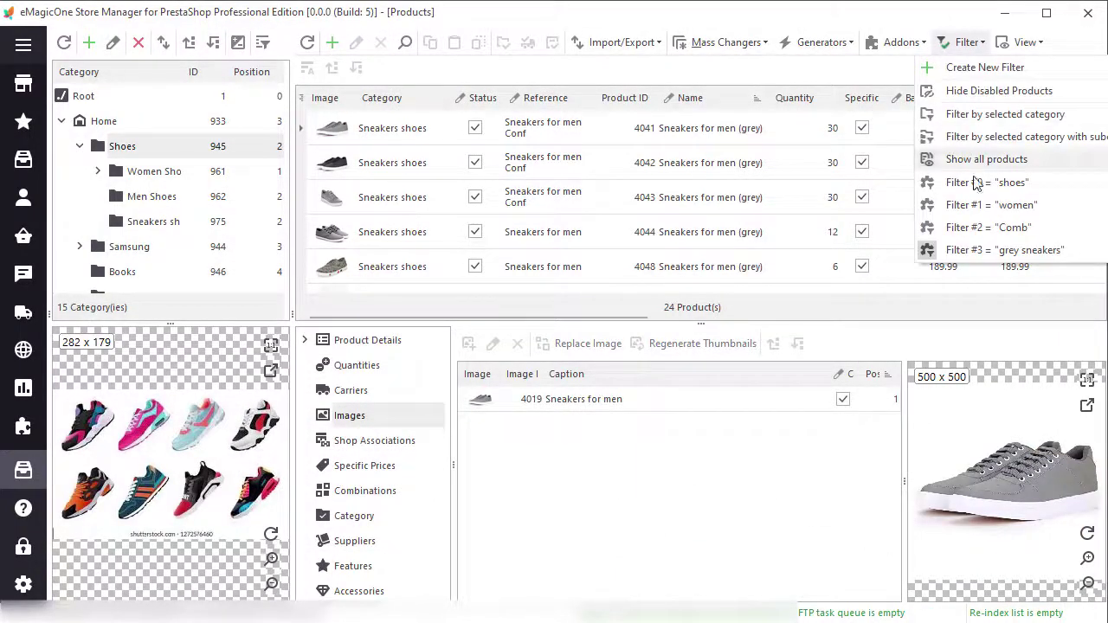
mouse_move(1000, 257)
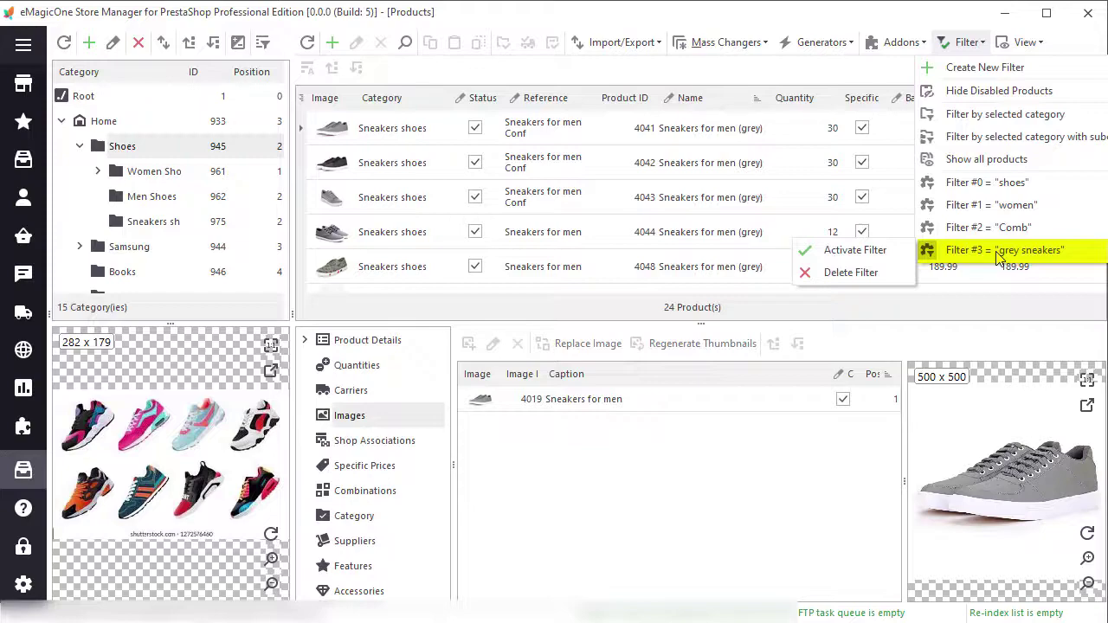
left_click(996, 253)
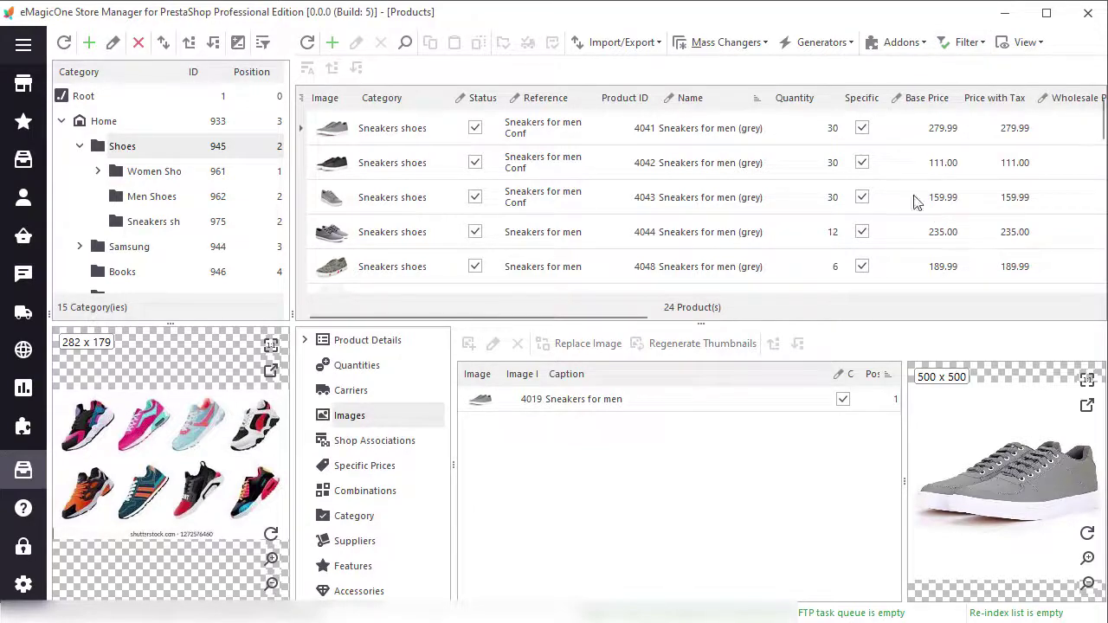
Sort the filtered products by quantity and show only those with quantity 0
left_click(821, 101)
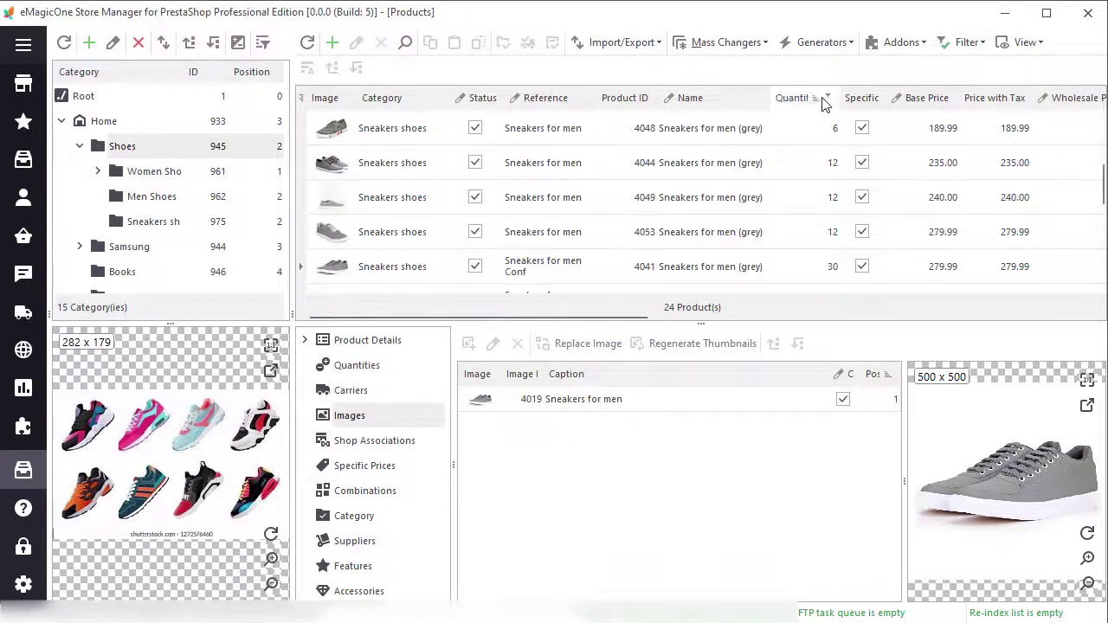
left_click(826, 98)
left_click(785, 145)
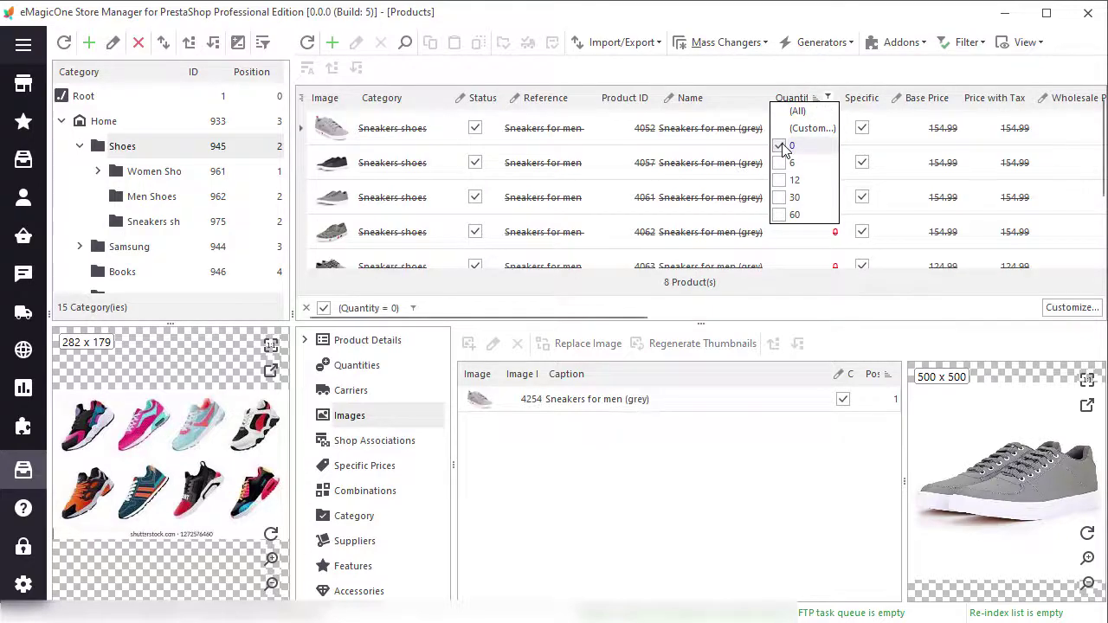
Add a custom filter on Base Price that keeps only products with a price less than 150
left_click(947, 98)
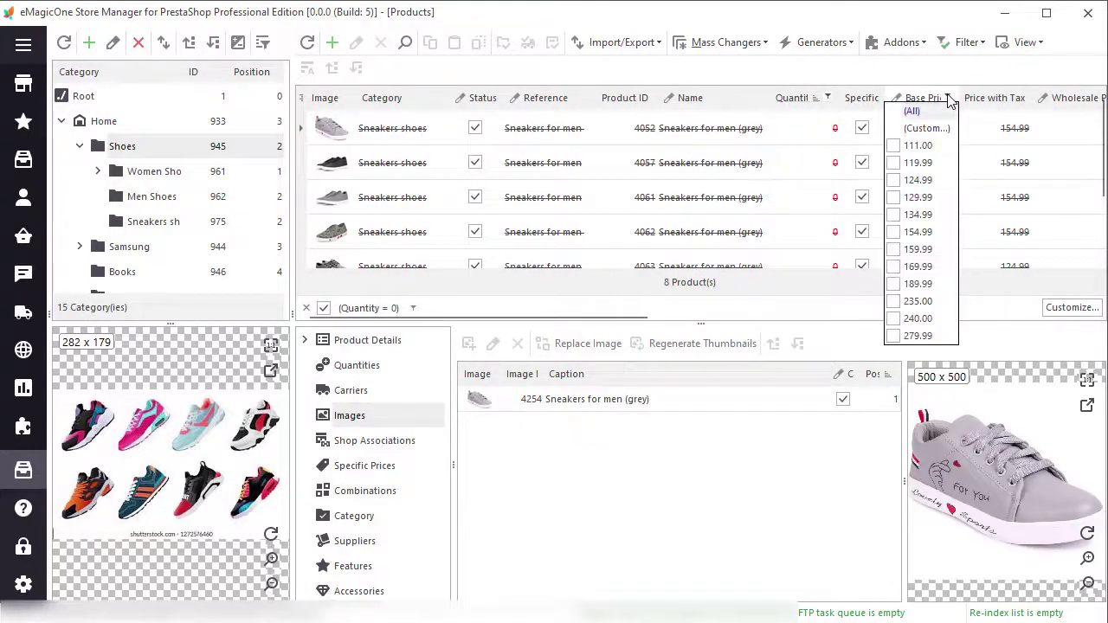
left_click(937, 131)
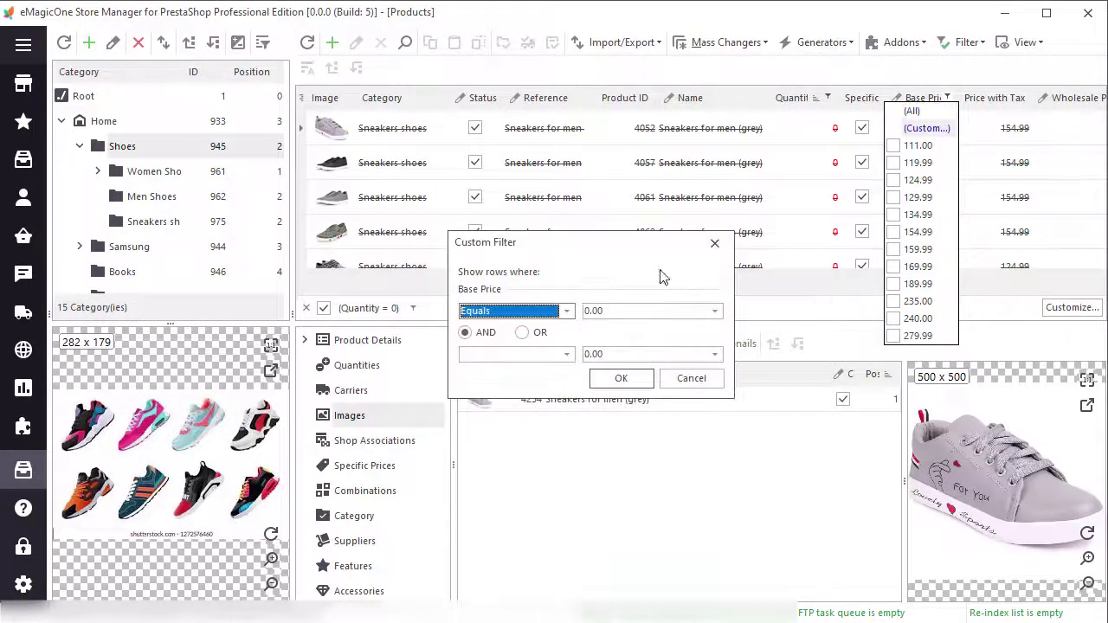
left_click(567, 310)
left_click(537, 345)
left_click(602, 311)
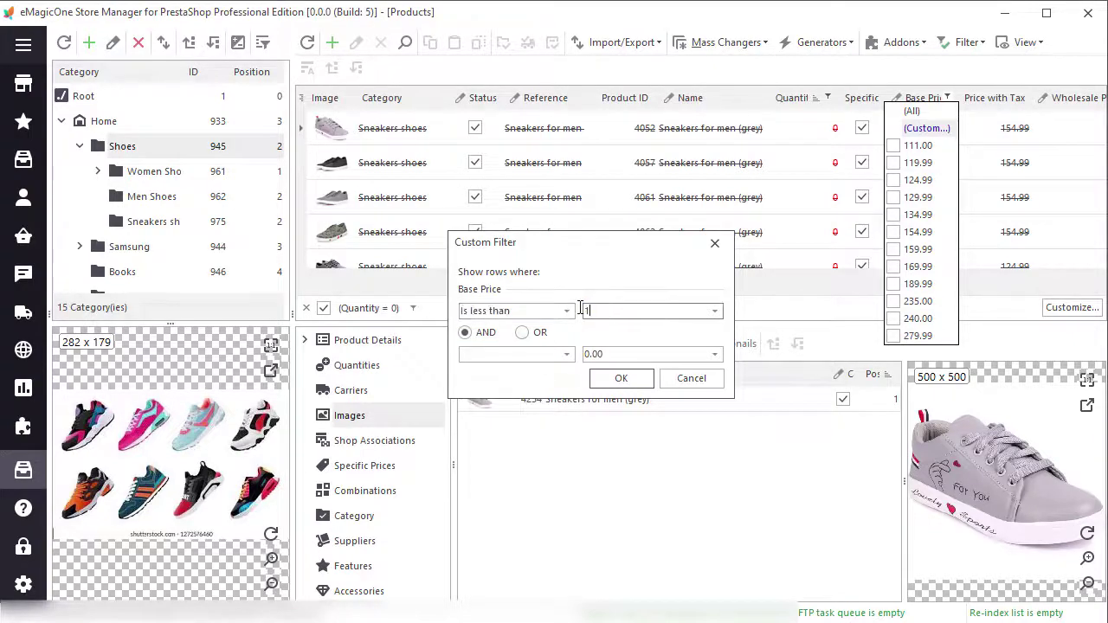
left_click(621, 378)
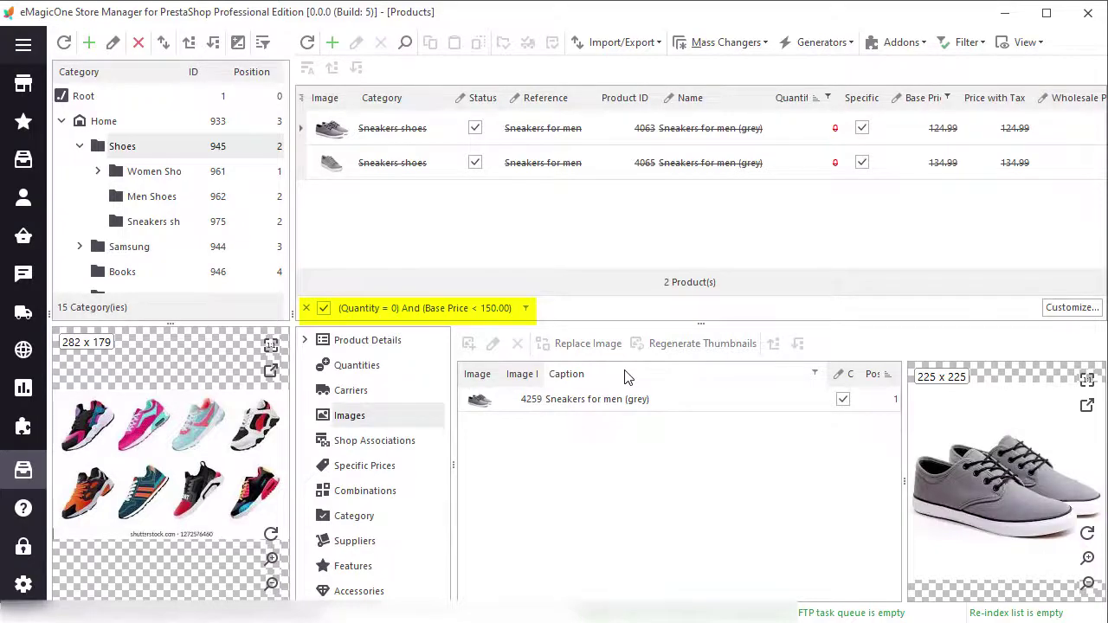
Select both filtered sneakers and enable the price modifier in the Mass Product Changer with a 20 % increase
left_click(576, 164)
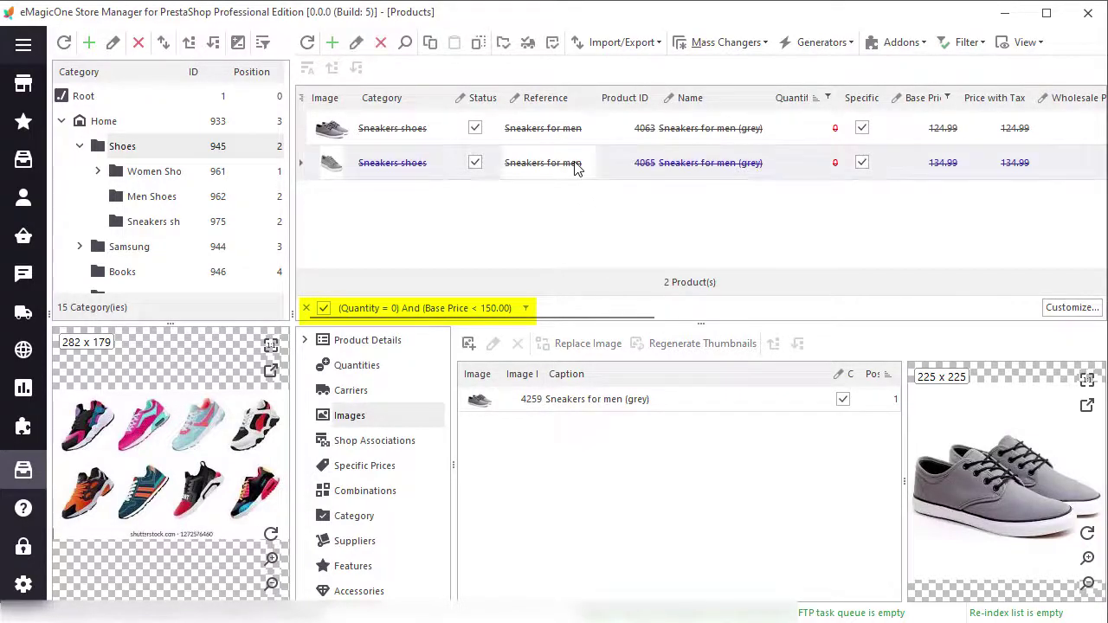
left_click(563, 134, "shift")
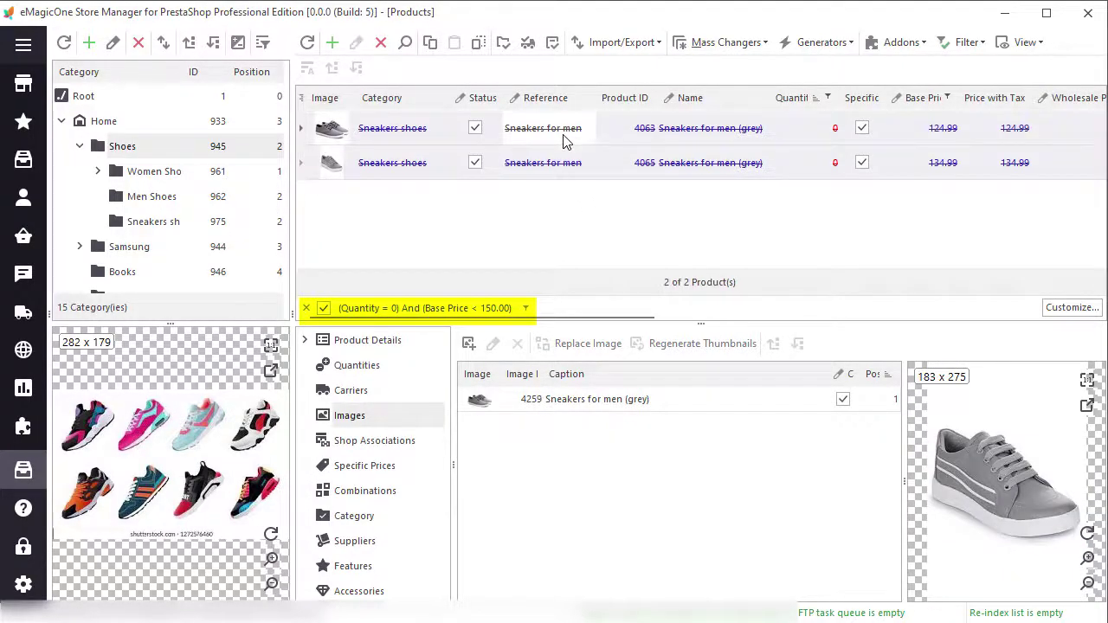
left_click(725, 43)
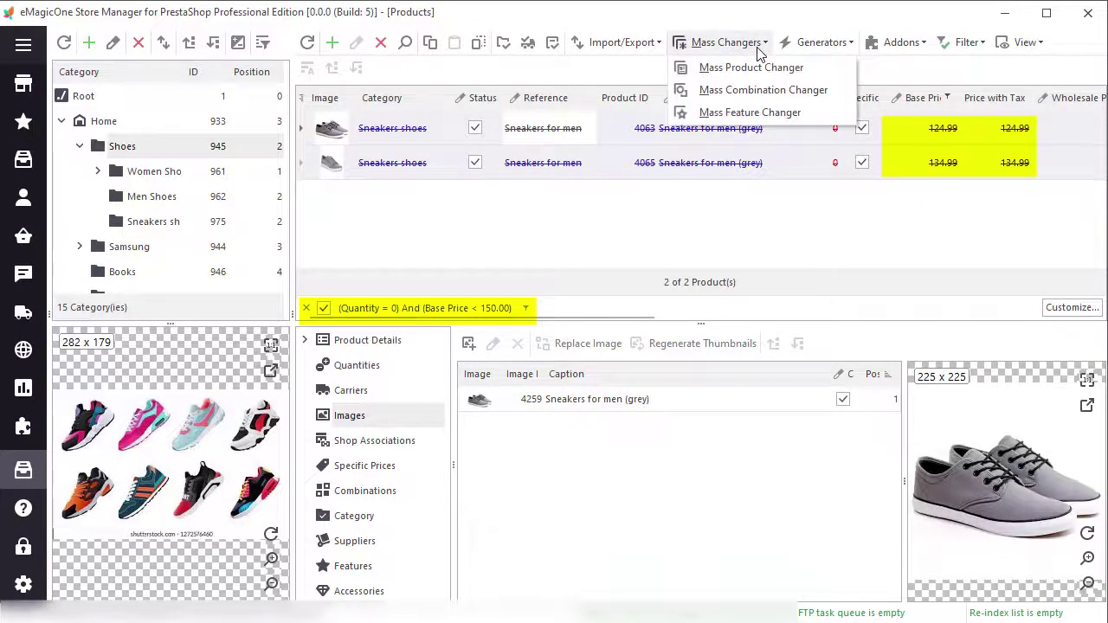
left_click(753, 67)
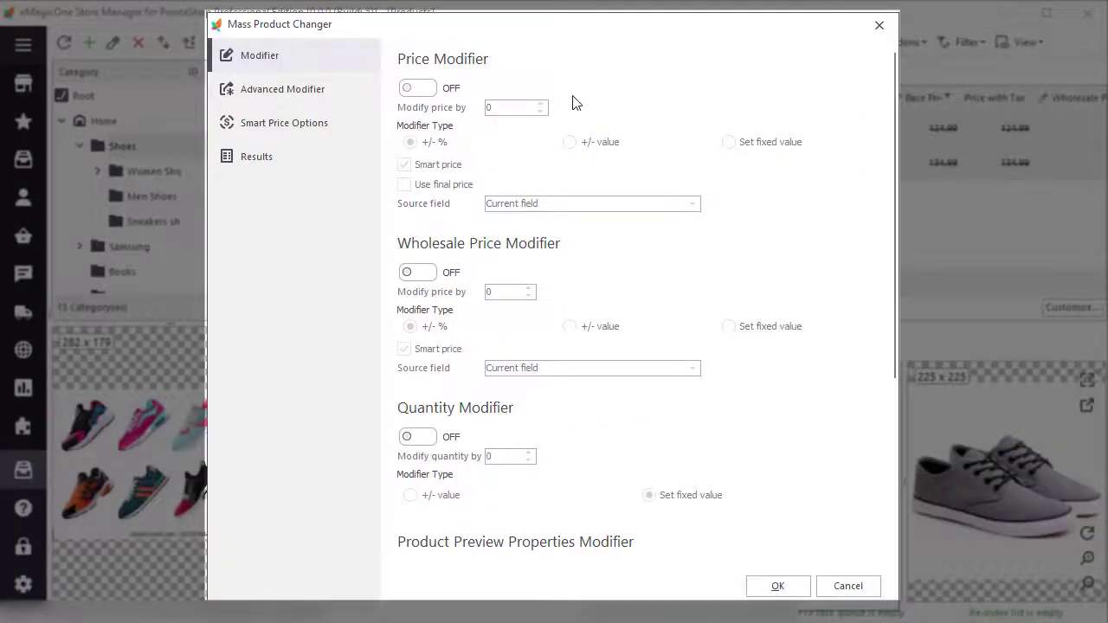
left_click(437, 88)
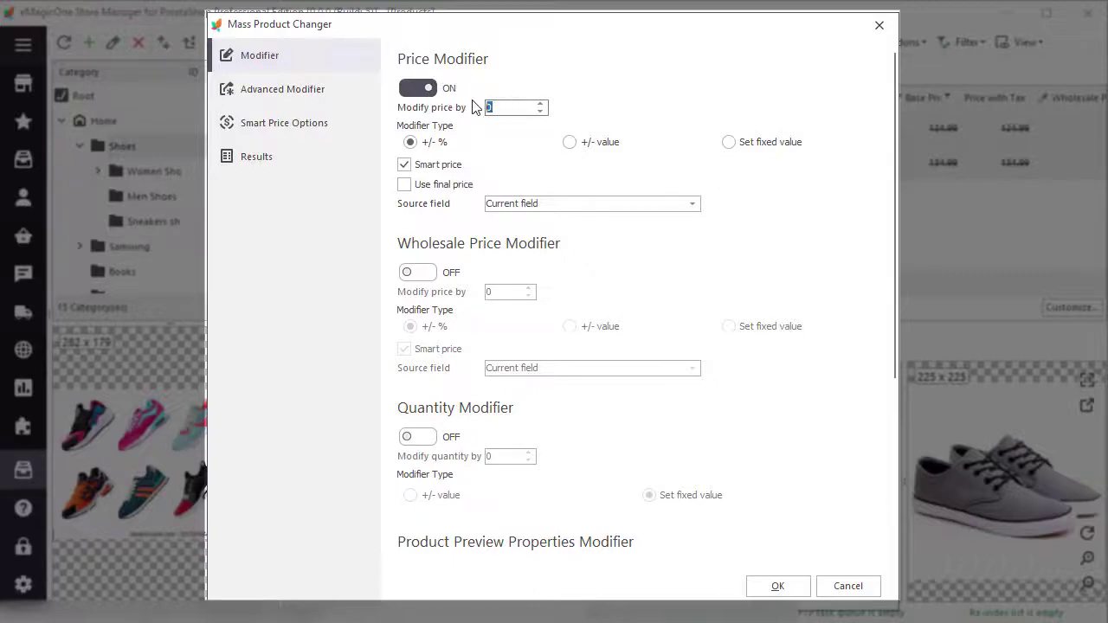
type("20")
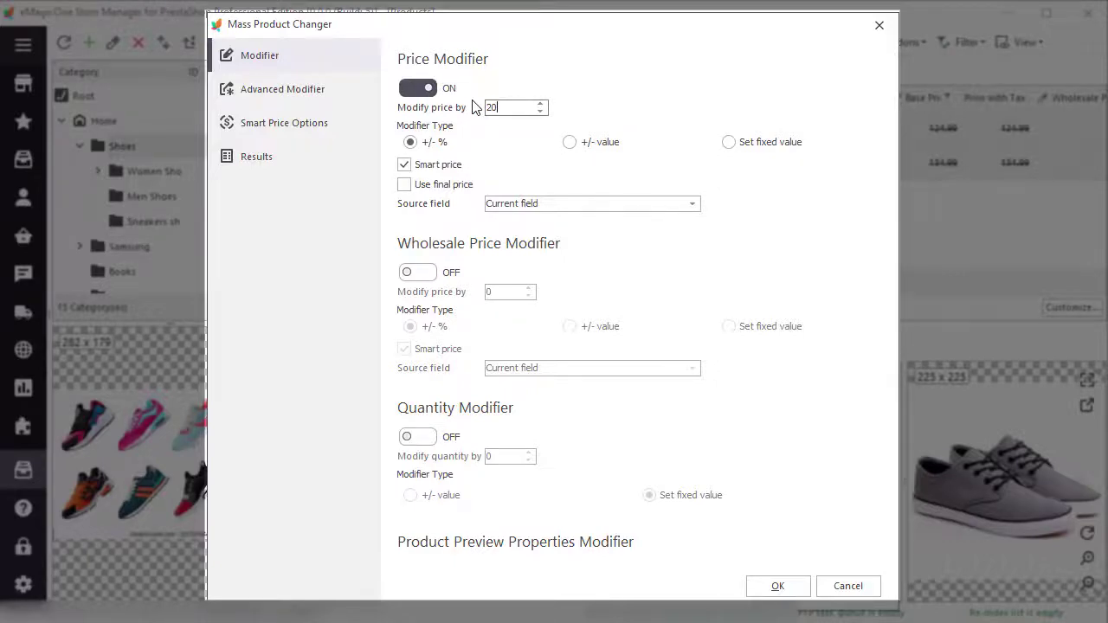
Enable the quantity modifier with a fixed value of 10, apply the mass product changes and close the process report
left_click(427, 441)
type("10")
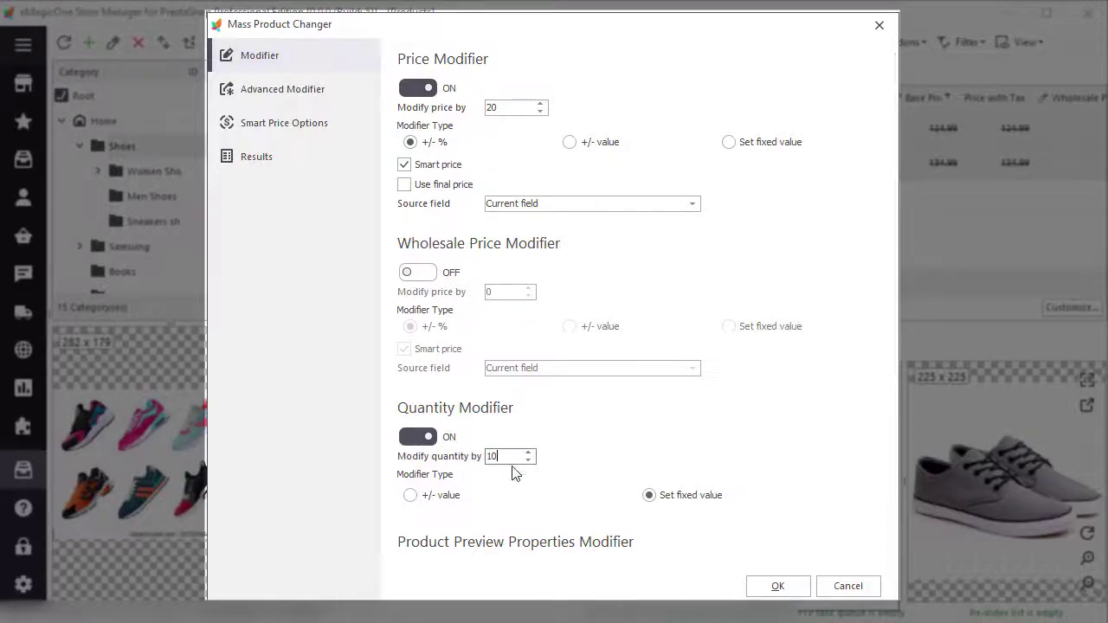
left_click(777, 587)
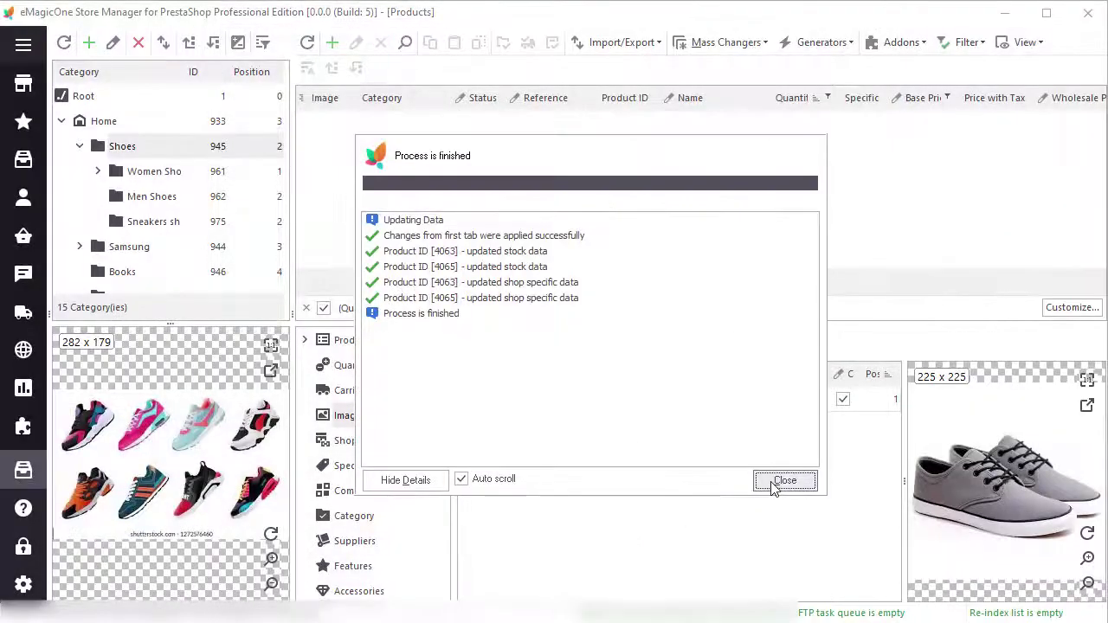
left_click(782, 483)
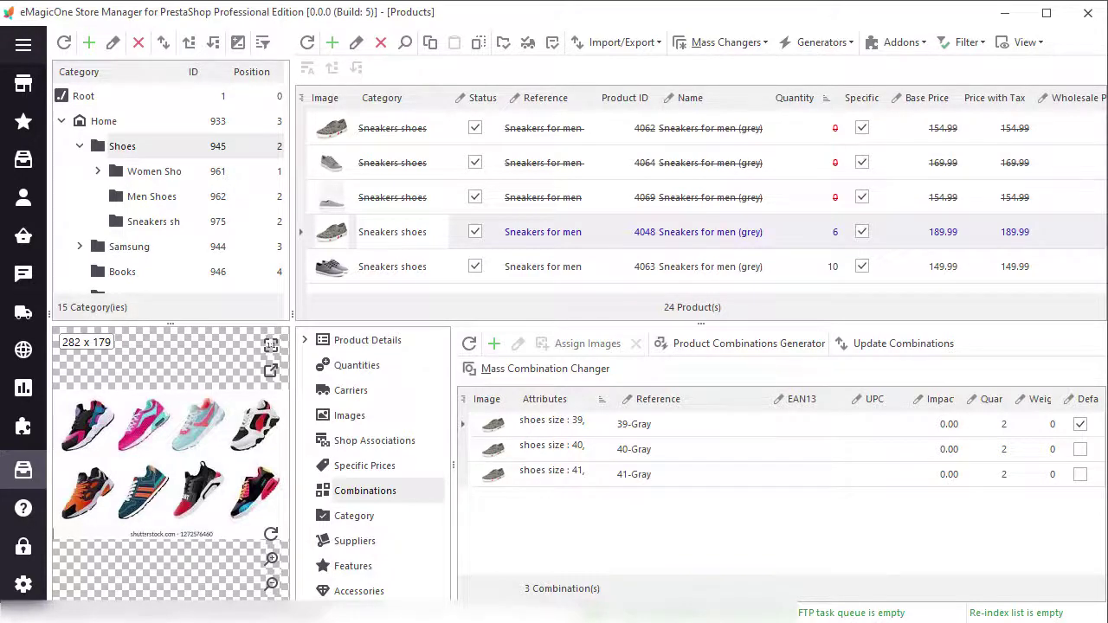
Open the Mass Combination Changer for product 4048 and mark all its shoe size combinations for updating
left_click(740, 43)
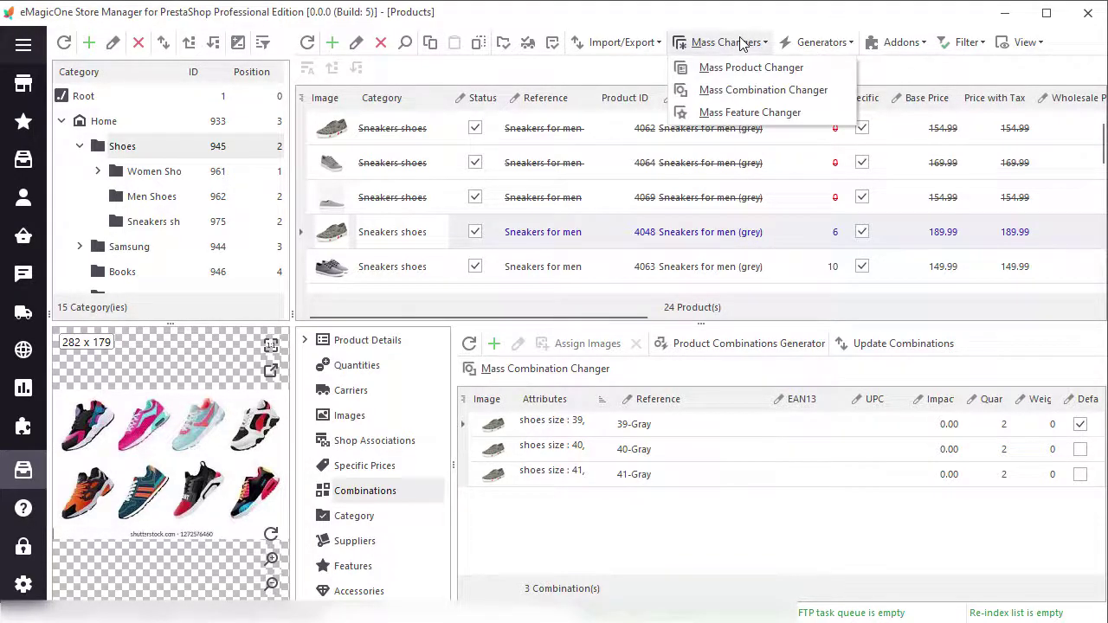
left_click(758, 92)
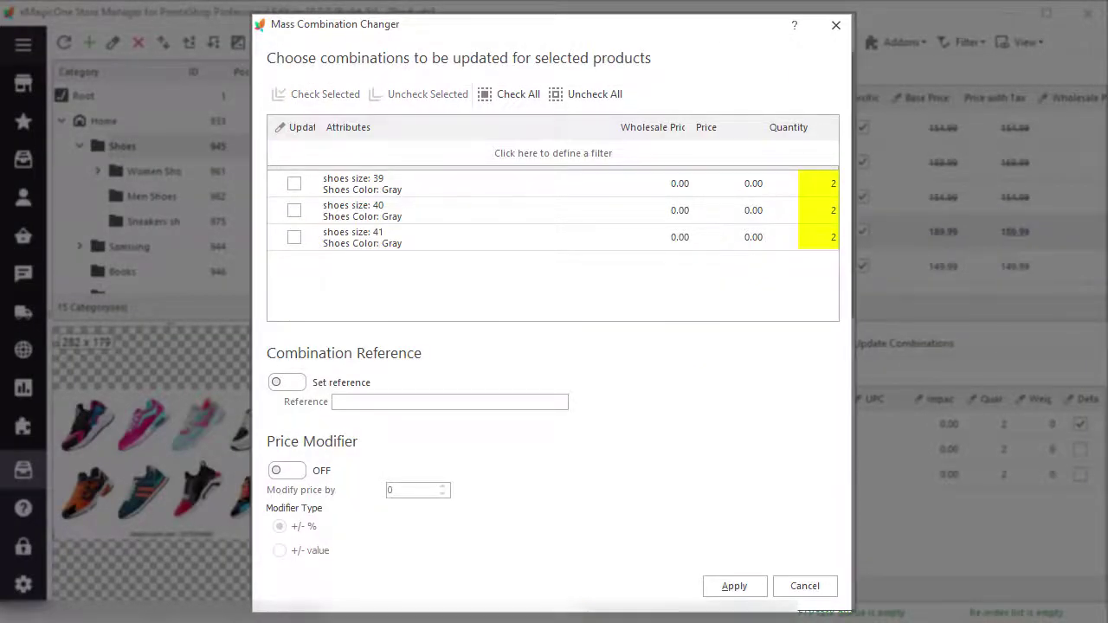
left_click(496, 98)
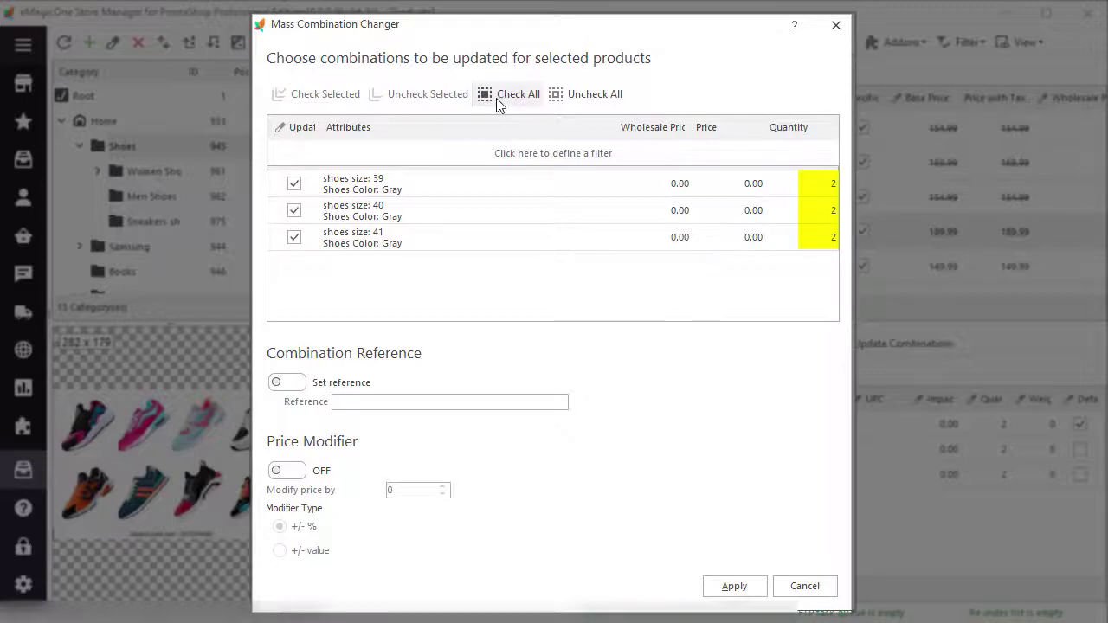
Enable the quantity modifier to increase the marked combinations by 10 and apply the change
scroll(360, 461, "down", 3)
scroll(360, 460, "down", 3)
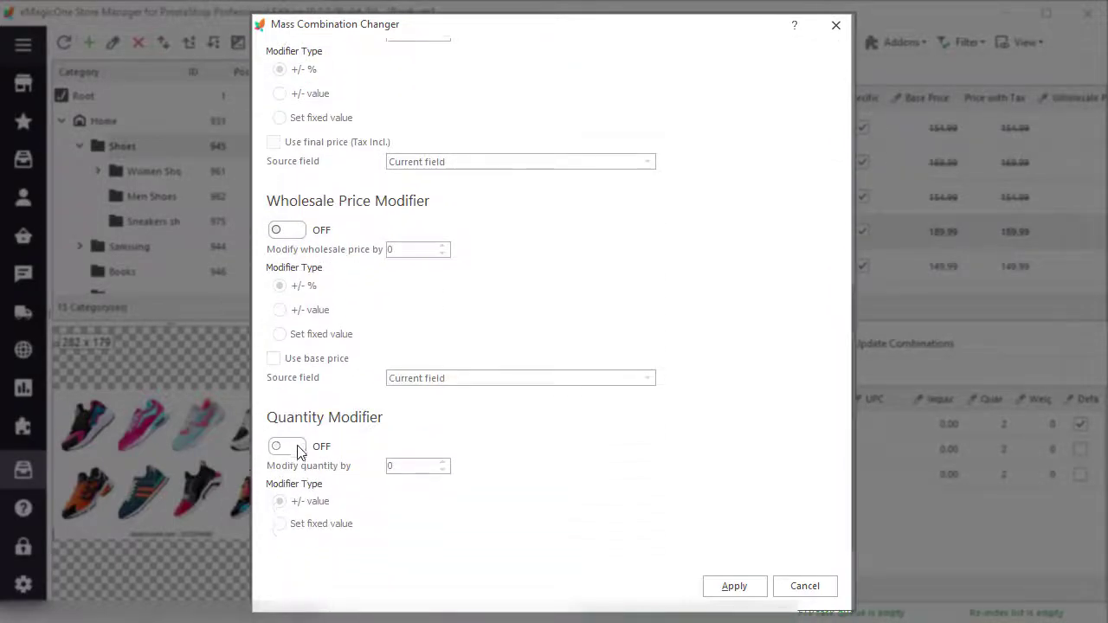
left_click(287, 445)
left_click(401, 467)
type("12")
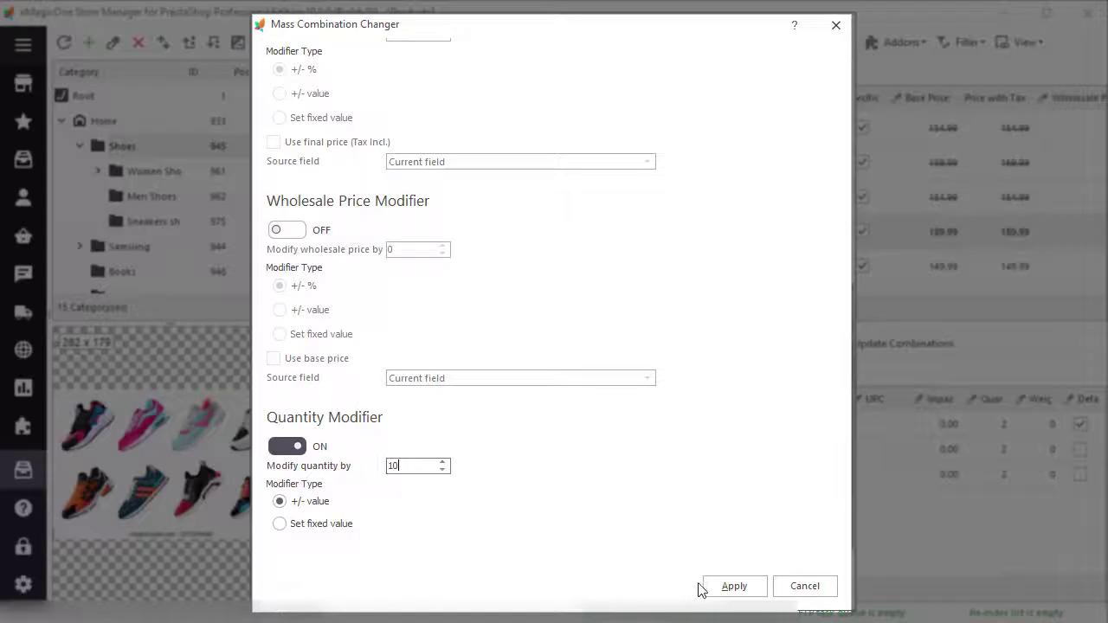
left_click(706, 586)
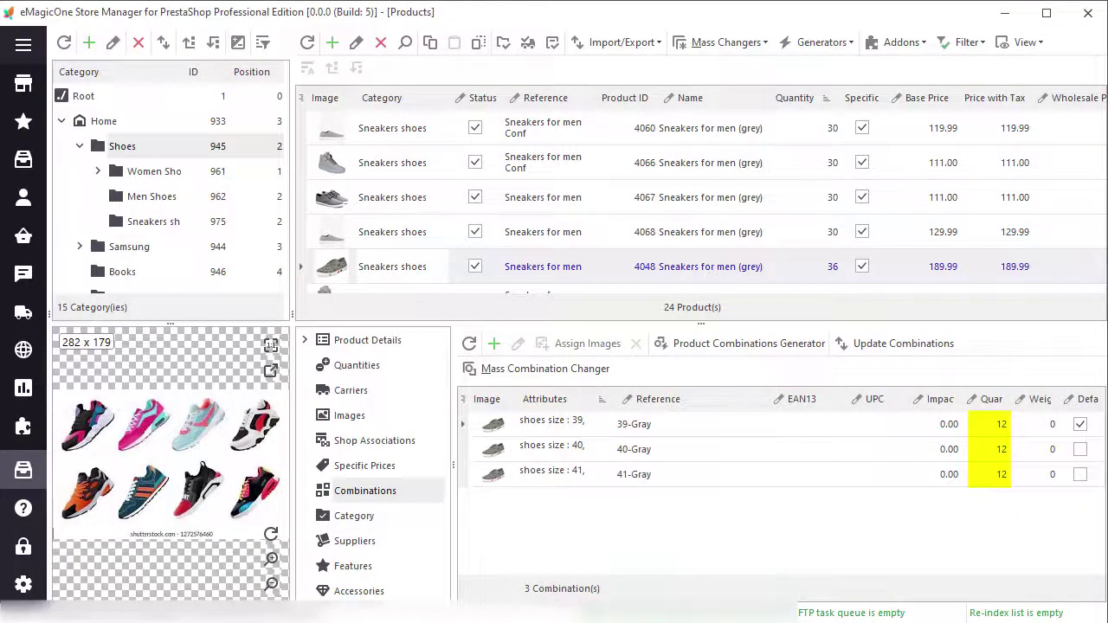
Display the product features, select the five grey sneakers from product 4048 to 4060, and open the Mass Feature Changer
left_click(384, 568)
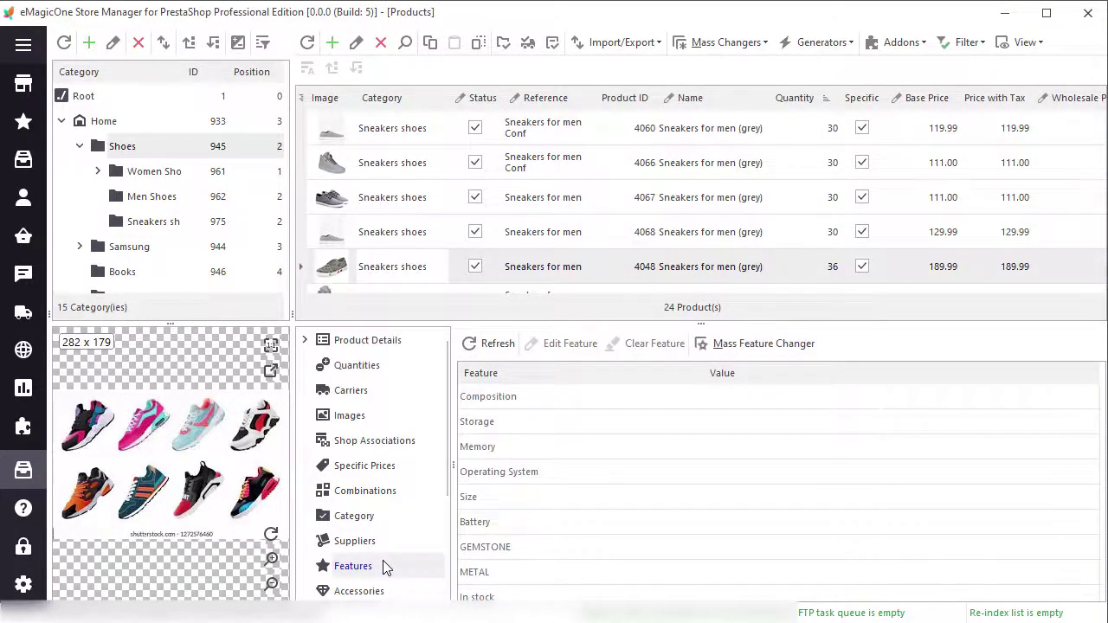
left_click(543, 267)
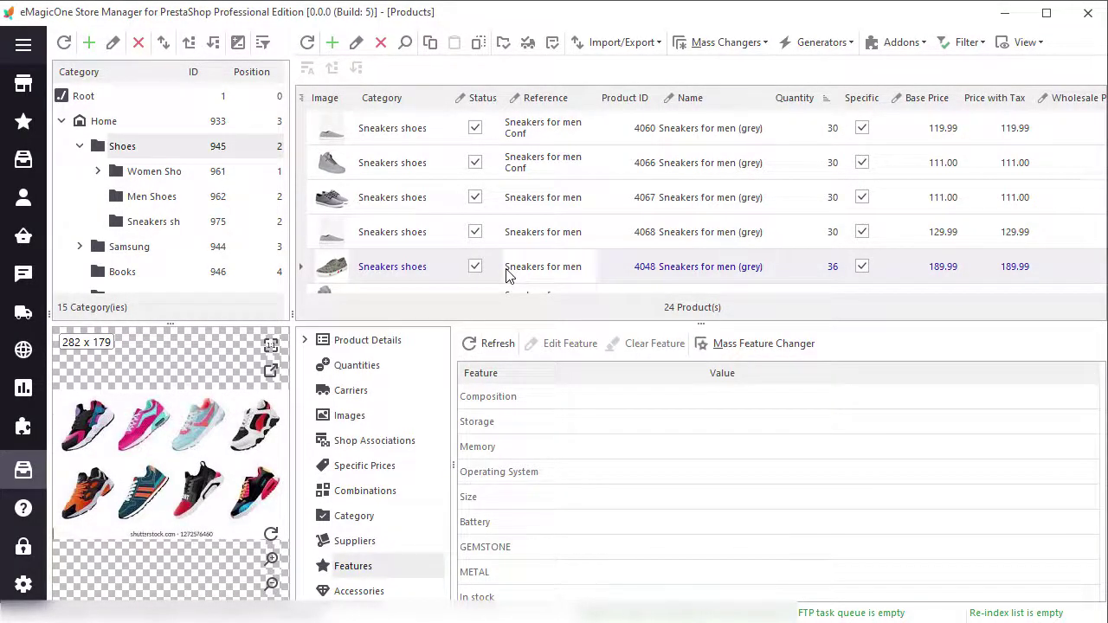
left_click(482, 130, "shift")
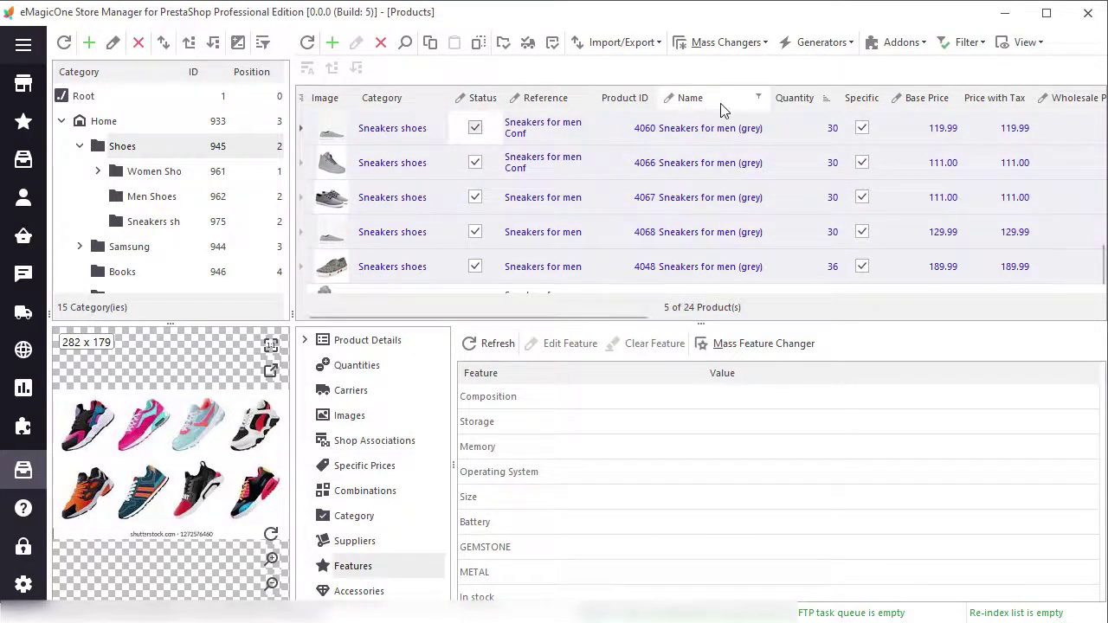
left_click(750, 50)
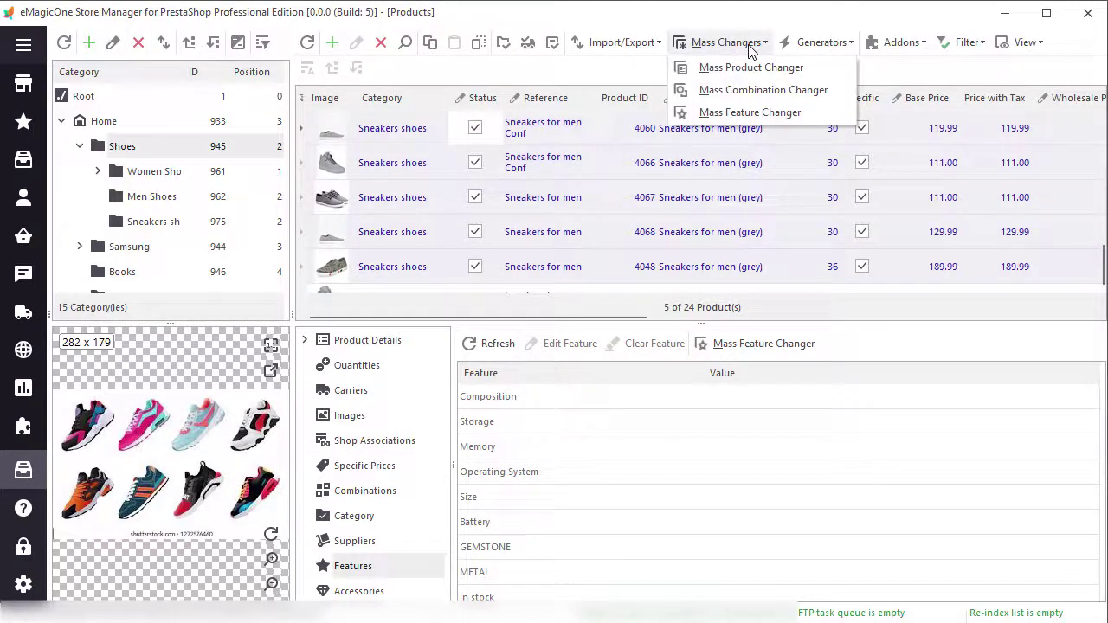
left_click(754, 112)
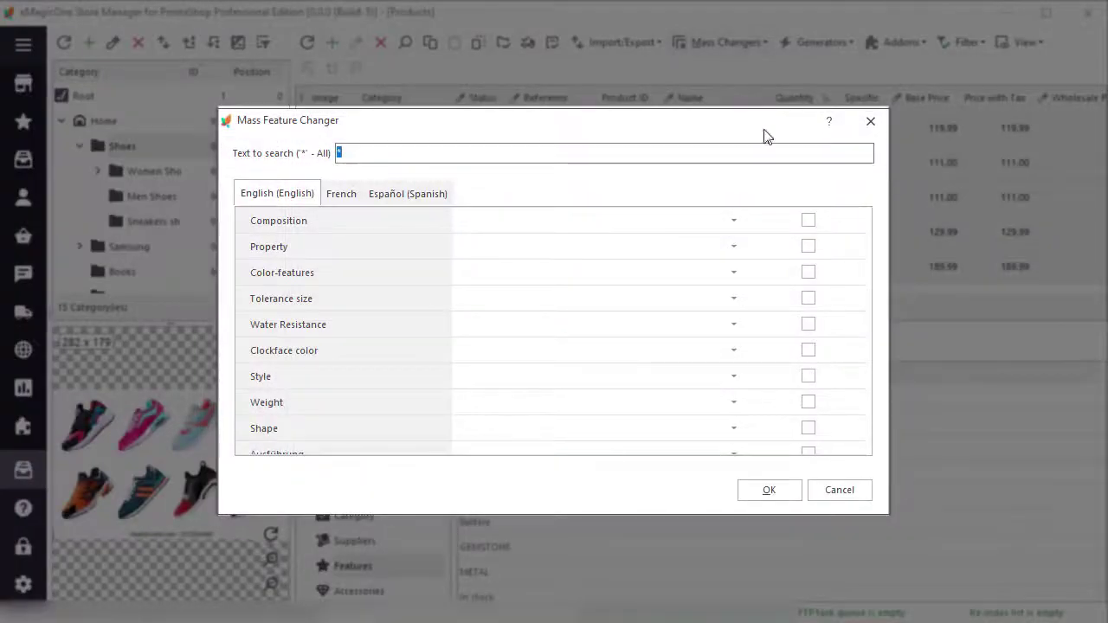
Enable the Composition feature with the value Ceramic, apply it to the selected sneakers, and check the features of individual products
left_click(808, 221)
left_click(734, 220)
left_click(463, 261)
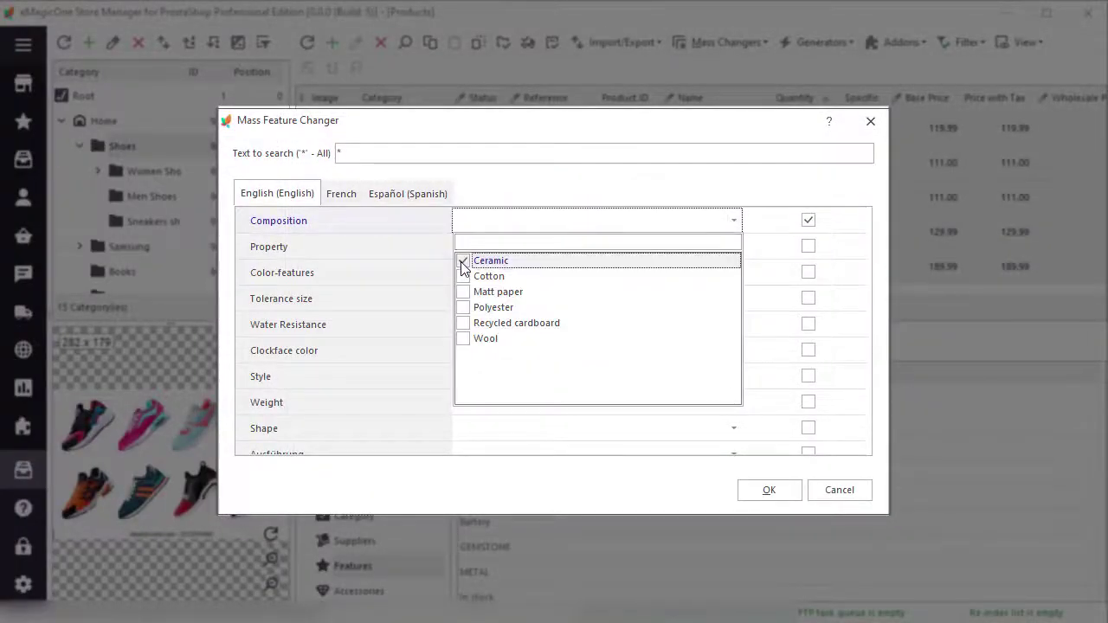
left_click(754, 490)
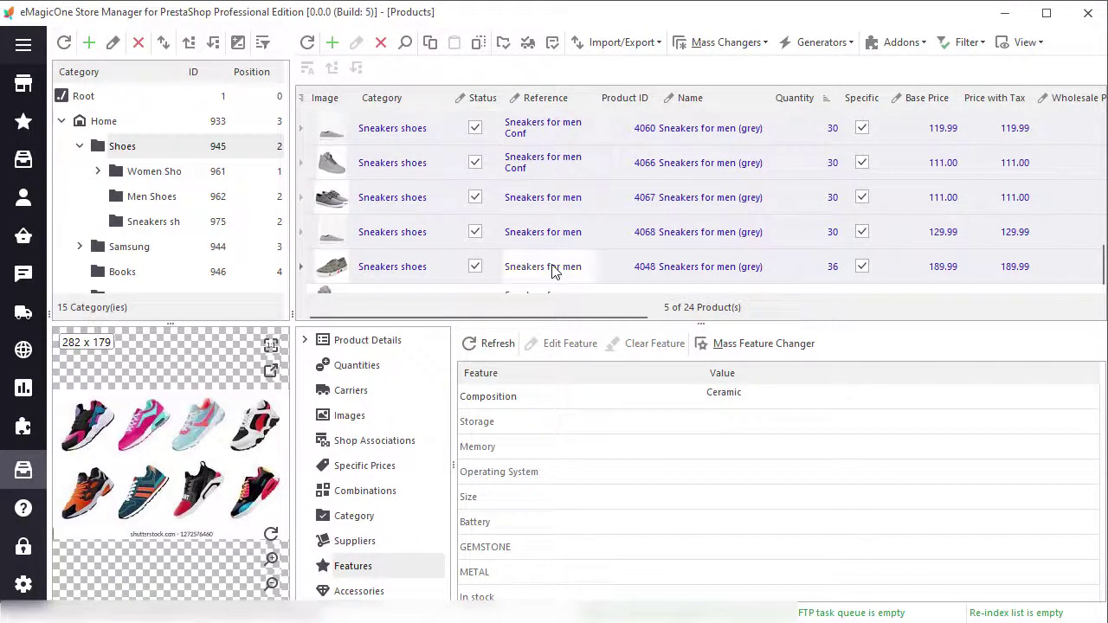
left_click(555, 236)
left_click(545, 201)
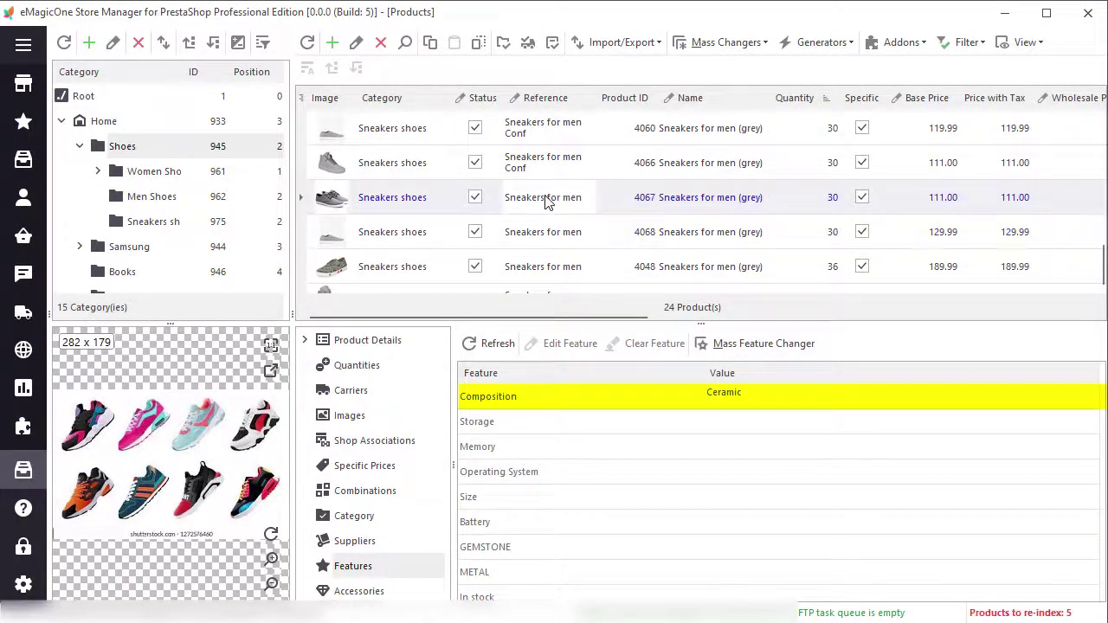
left_click(556, 170)
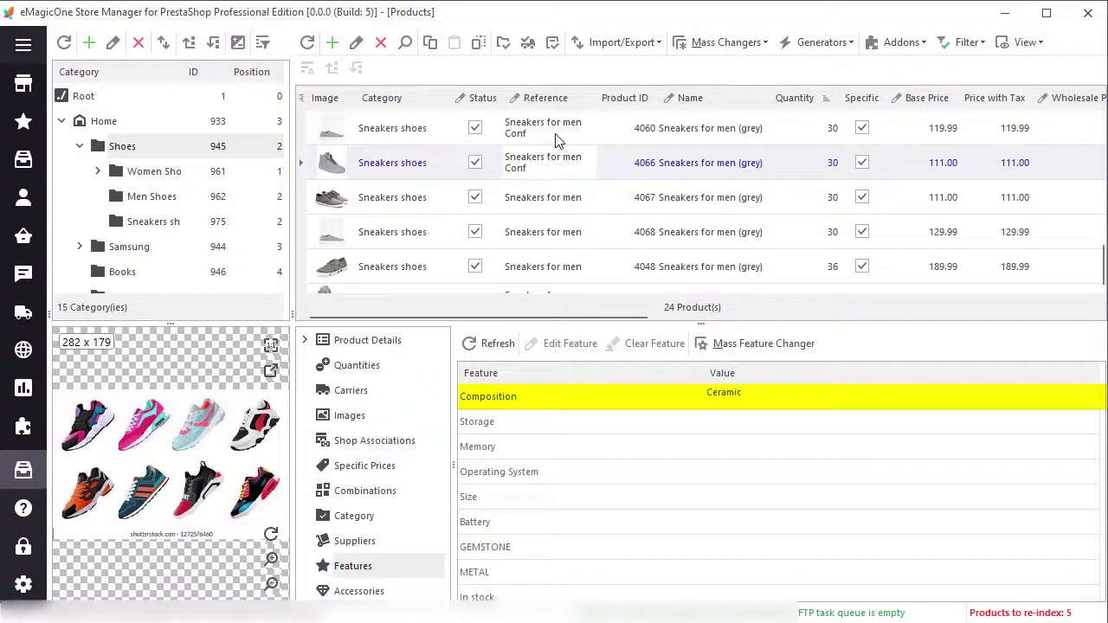
Reselect sneakers 4060 to 4048 and clear their product data with the options to remove product features and clear pack product data
left_click(558, 137)
left_click(571, 266, "shift")
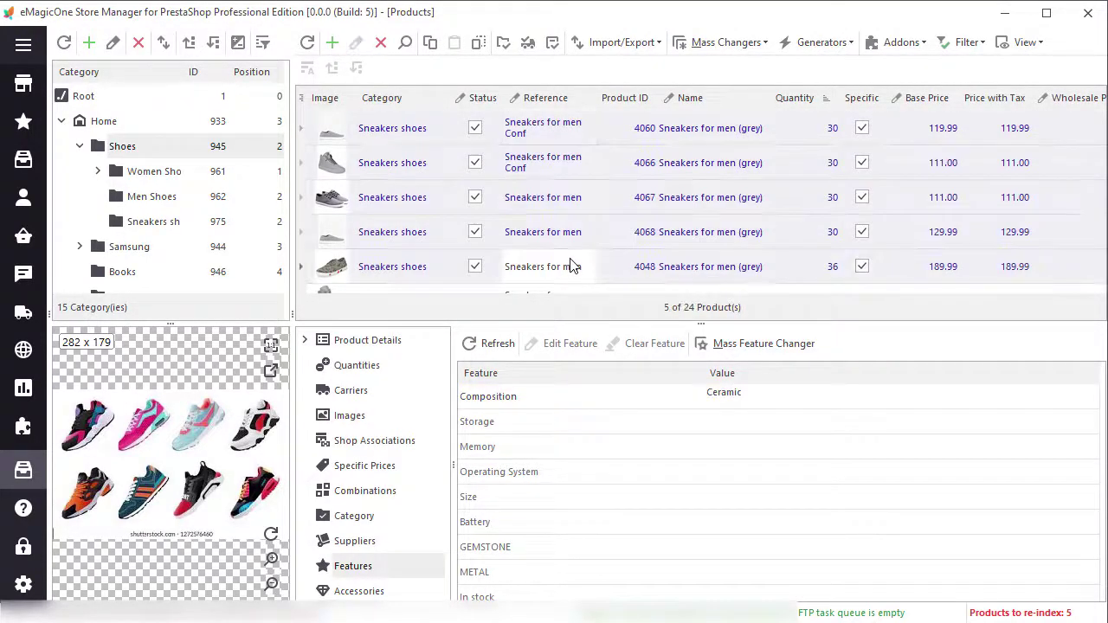
right_click(571, 266)
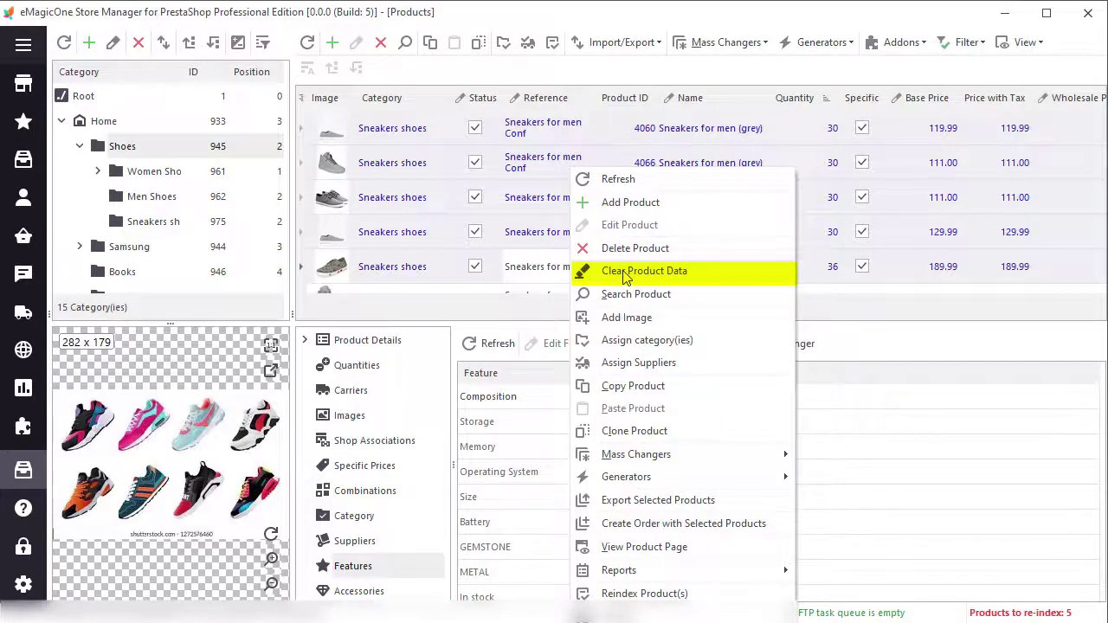
left_click(627, 273)
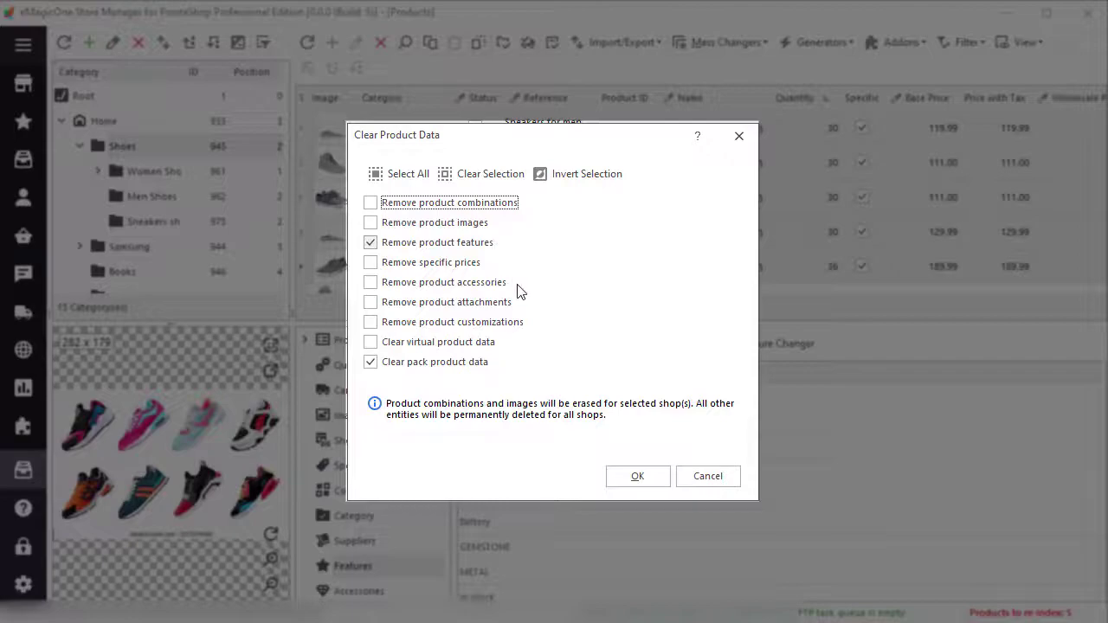
left_click(638, 477)
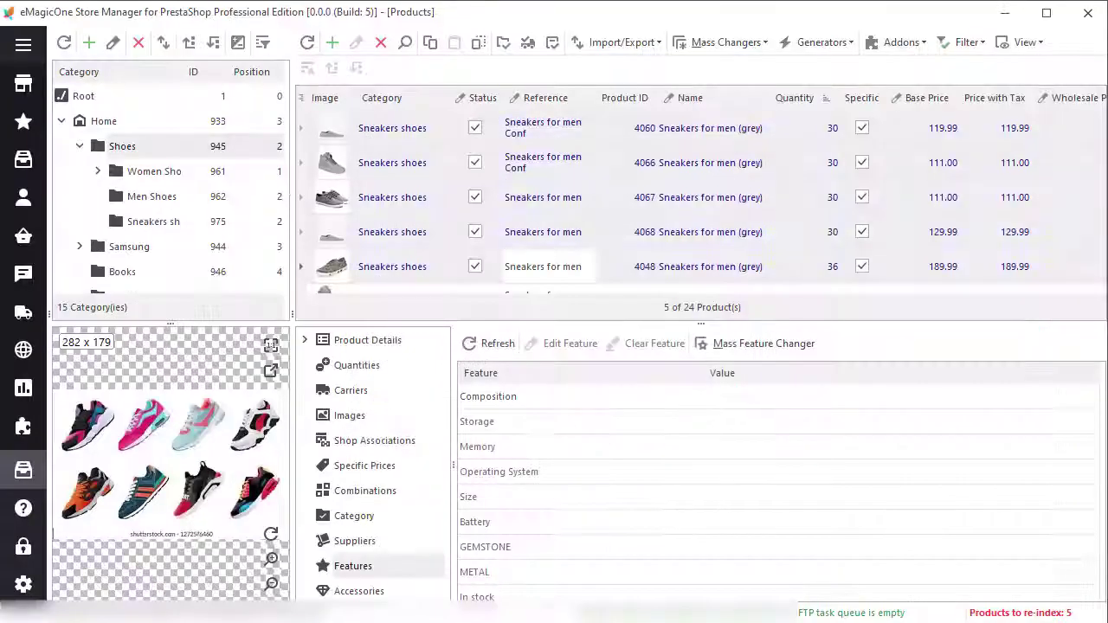
left_click(593, 395)
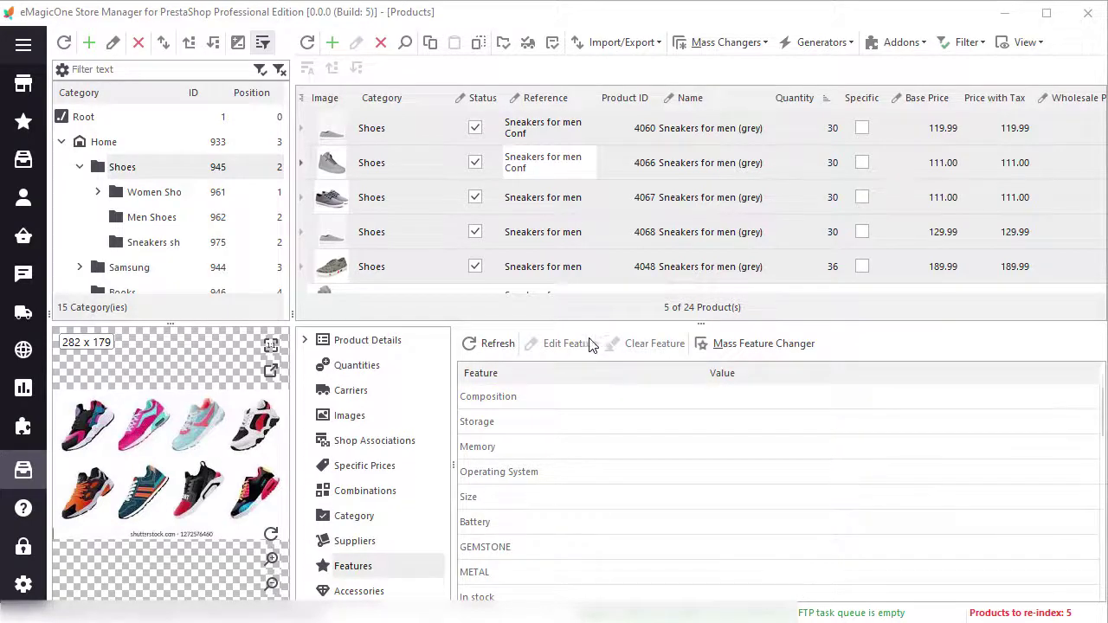
Assign the five sneakers 4048 to 4060 additionally to the Men Shoes and Sneakers shoes categories and display their category assignments
left_click(585, 268)
left_click(580, 137, "shift")
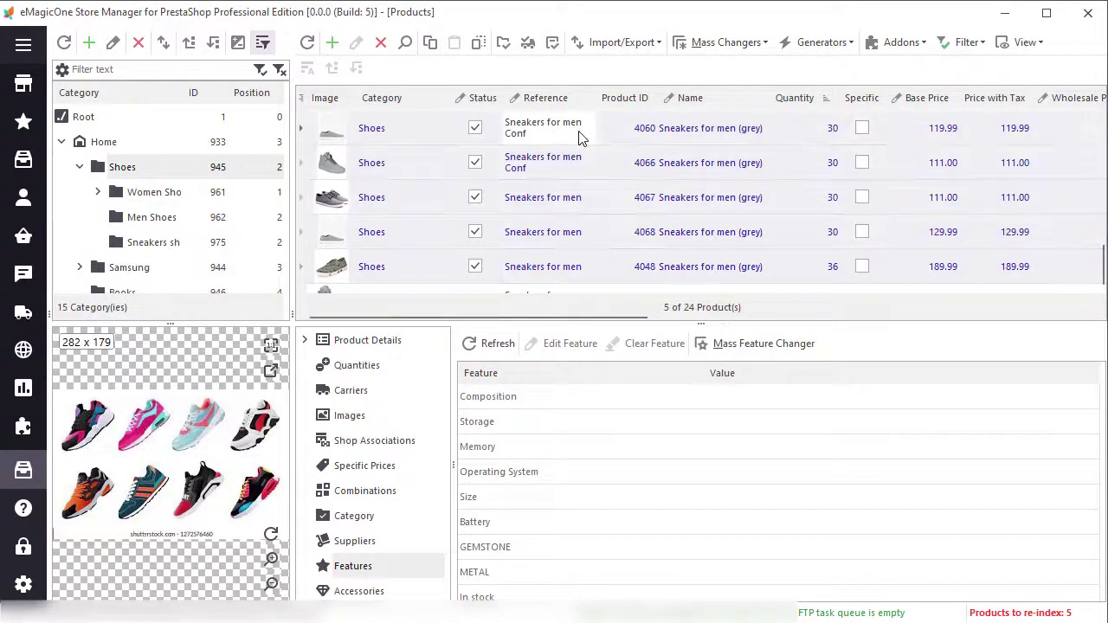
left_click(503, 42)
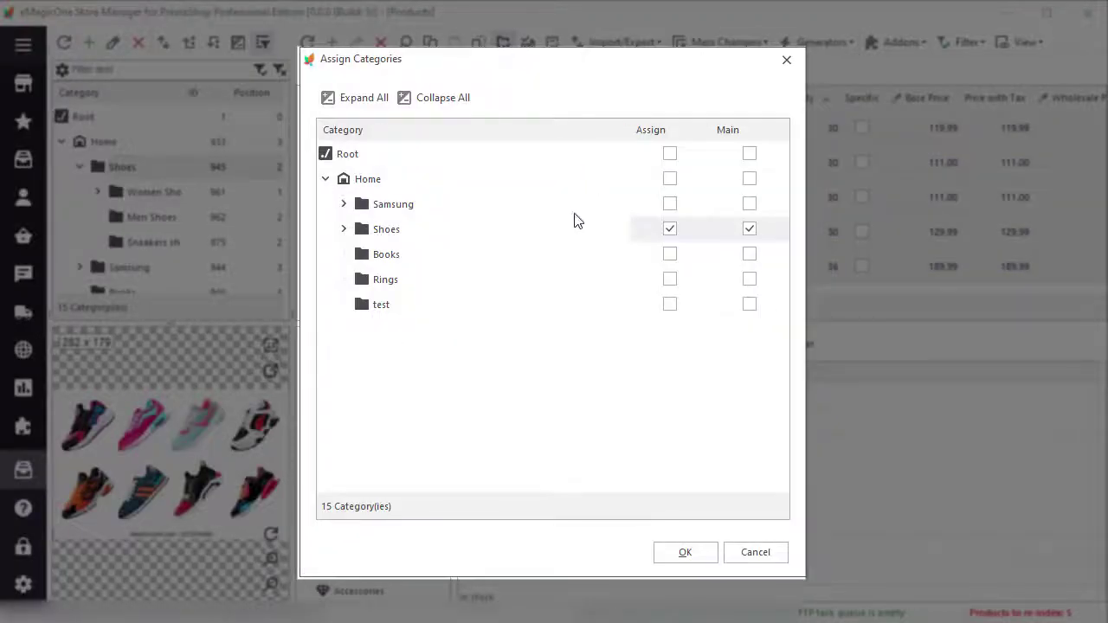
left_click(344, 229)
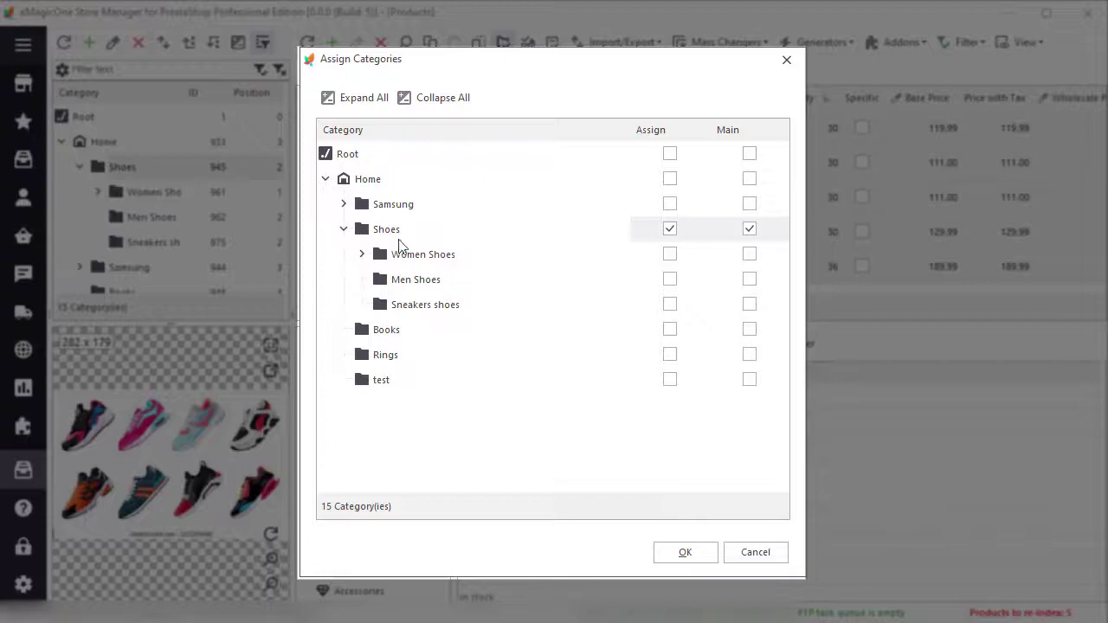
left_click(671, 279)
left_click(670, 304)
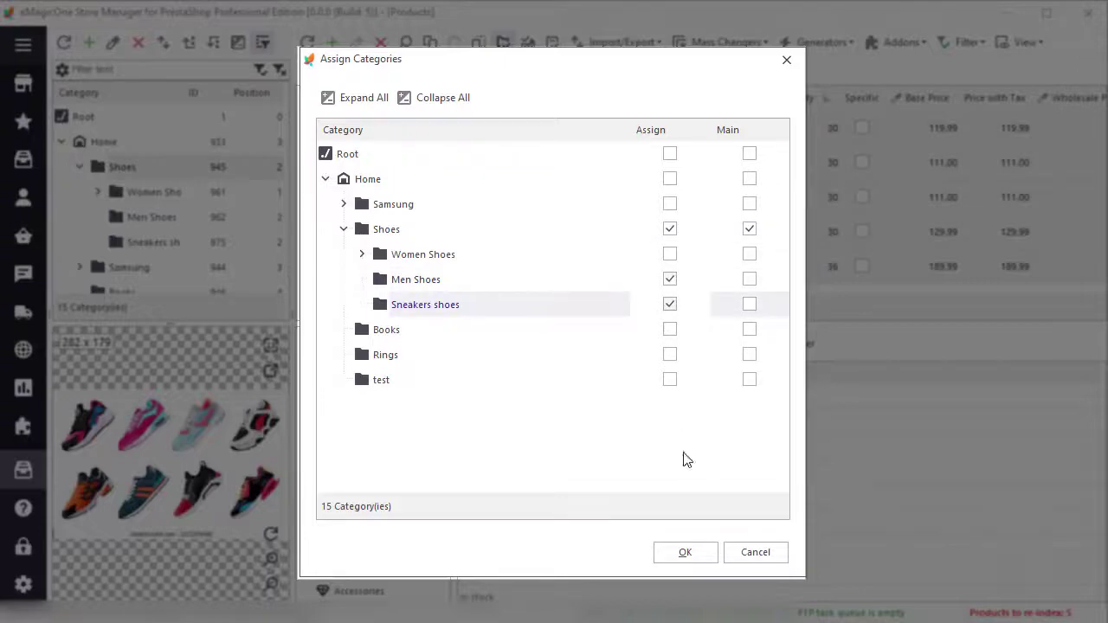
left_click(685, 553)
left_click(381, 518)
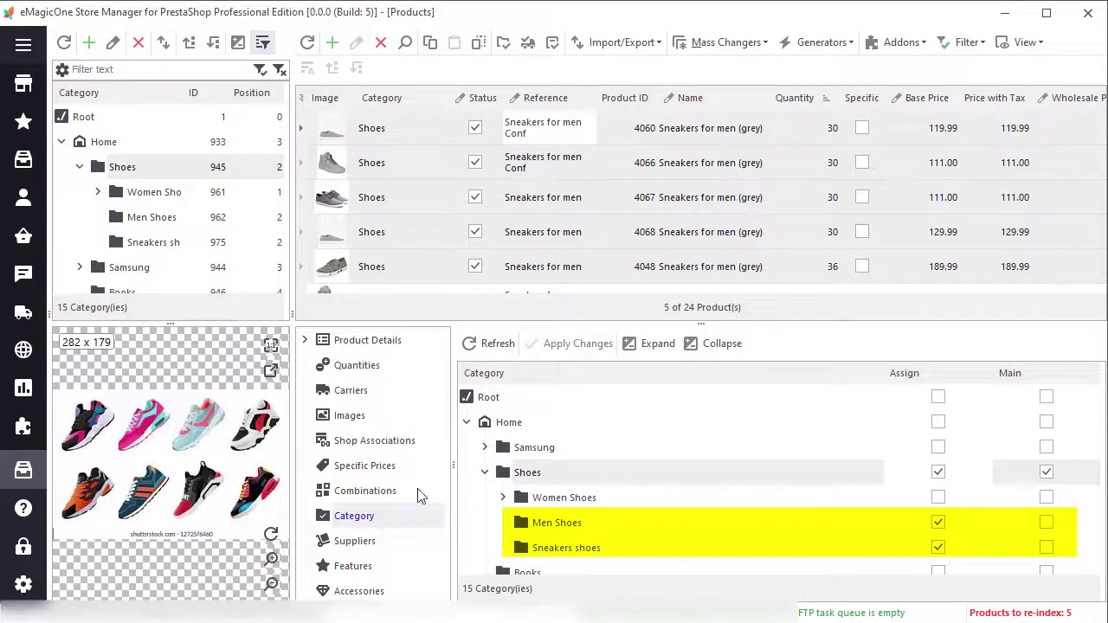
Display the product combinations, select products 4060, 4066 and 4067, and open the Product Combinations Generator for them
left_click(848, 43)
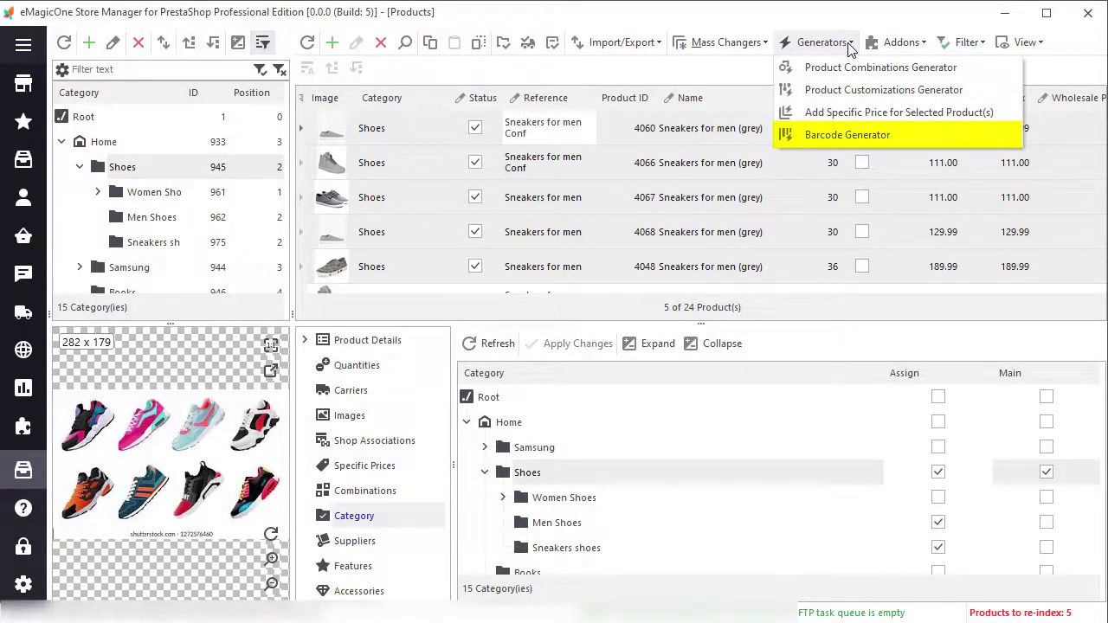
left_click(617, 131)
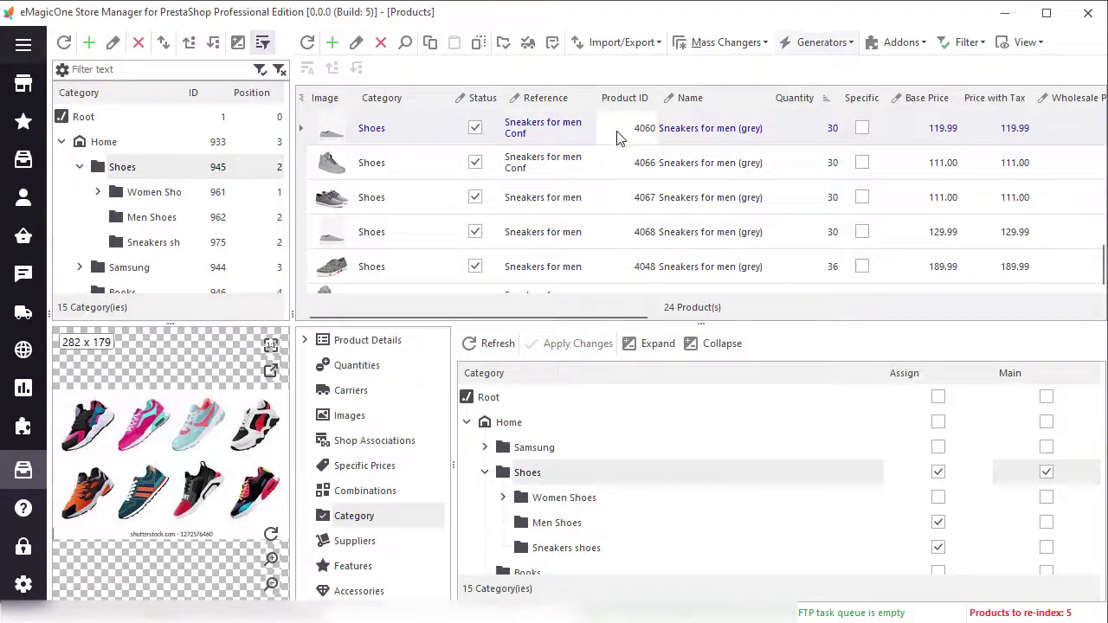
left_click(367, 493)
left_click(569, 198, "shift")
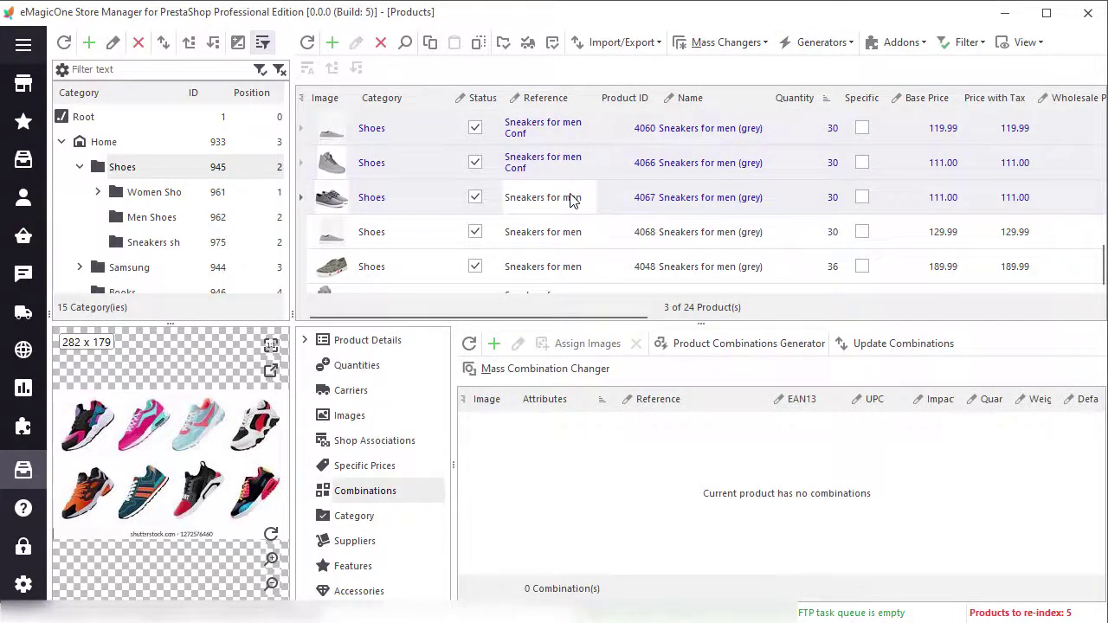
left_click(821, 42)
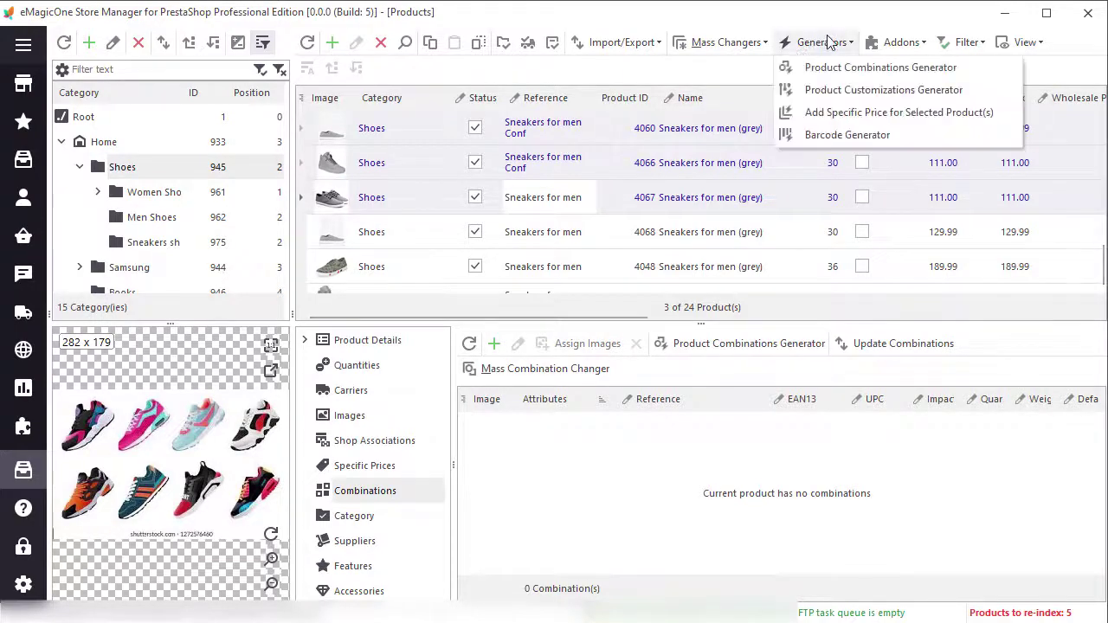
left_click(823, 69)
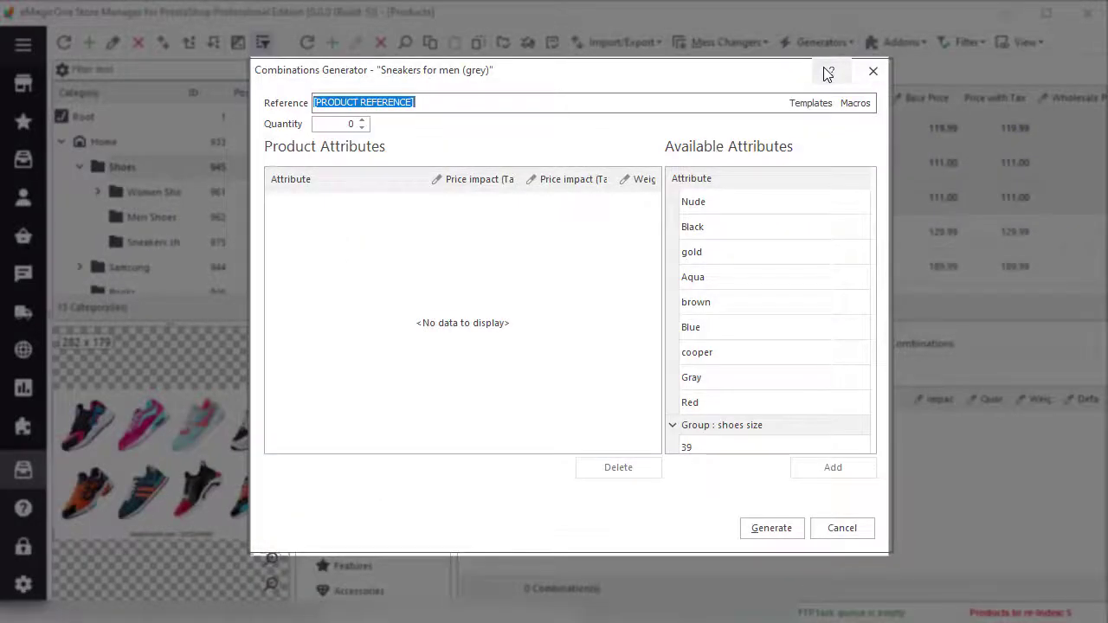
Add the shoes color Nude and the shoe sizes 39 and 36 to the product attributes in the Combinations Generator
left_click(719, 212)
left_click_drag(718, 212, 545, 267)
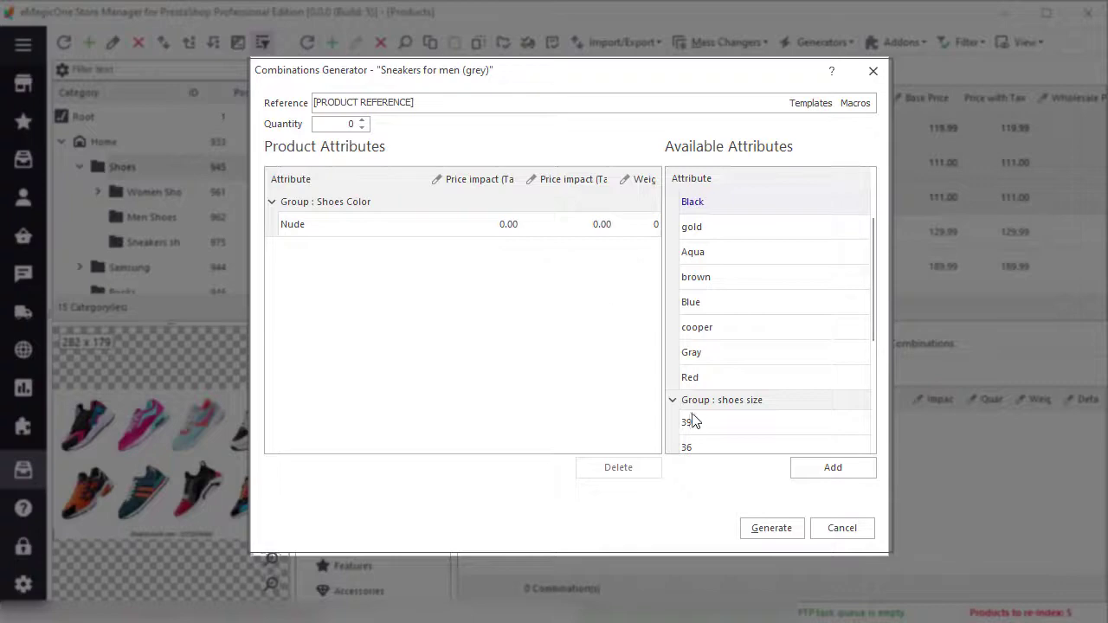
left_click_drag(696, 422, 705, 425)
left_click_drag(486, 378, 486, 378)
Set the combination quantity to 3, generate the combinations and close the process report
left_click(361, 120)
left_click(362, 120)
left_click(362, 121)
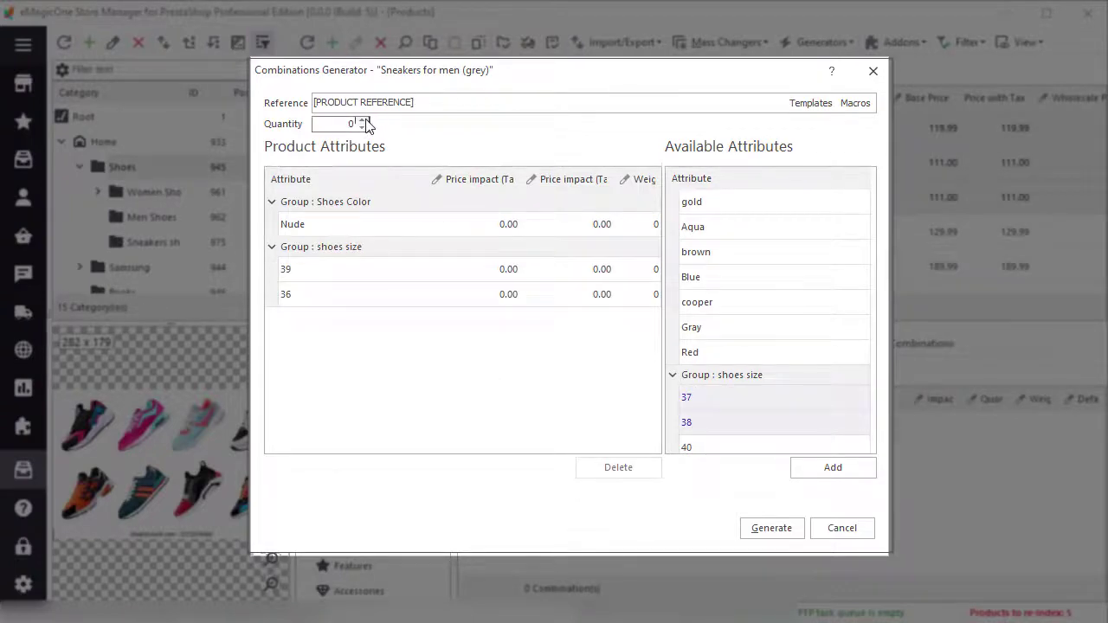
left_click(423, 102)
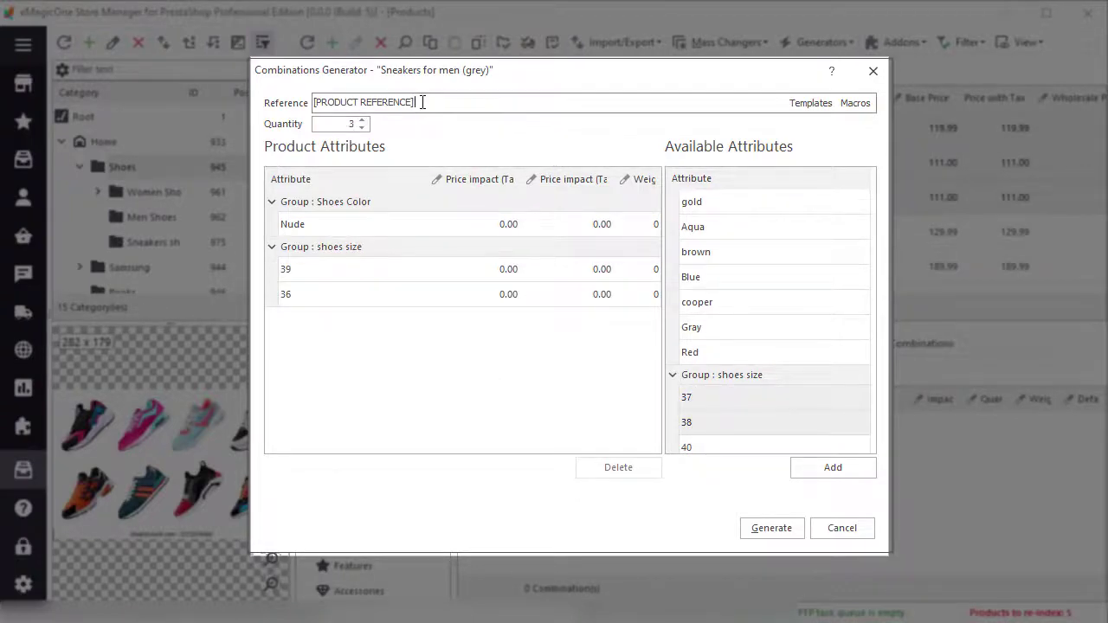
left_click(771, 528)
left_click(561, 369)
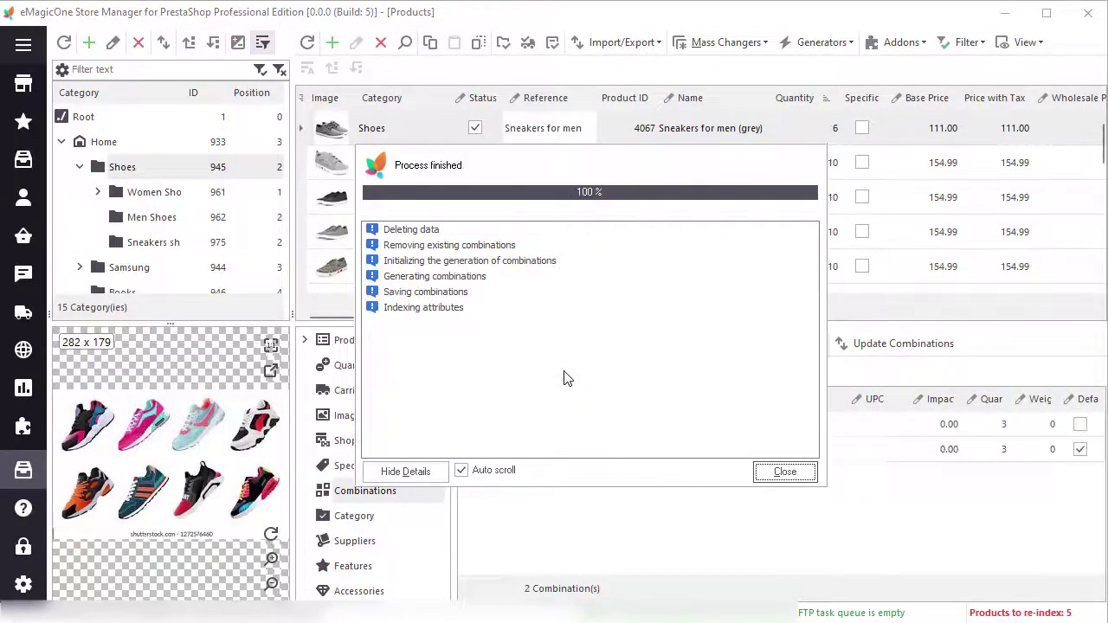
left_click(786, 473)
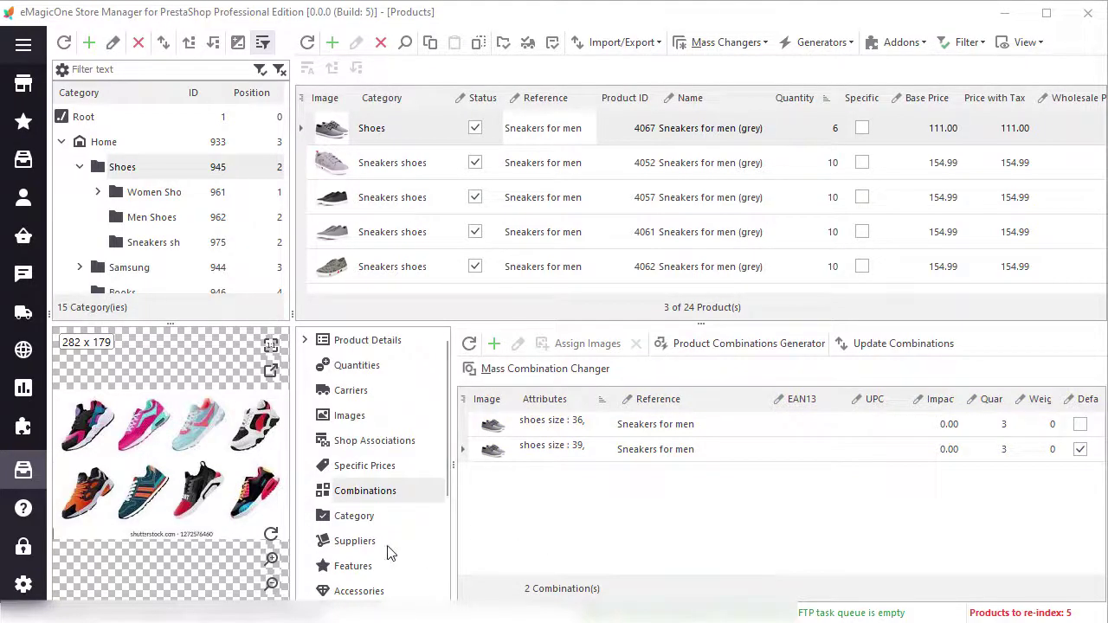
Display the customization settings, extend the product selection up to product 4057, and open the Product Customizations Generator
scroll(387, 554, "down", 3)
left_click(382, 494)
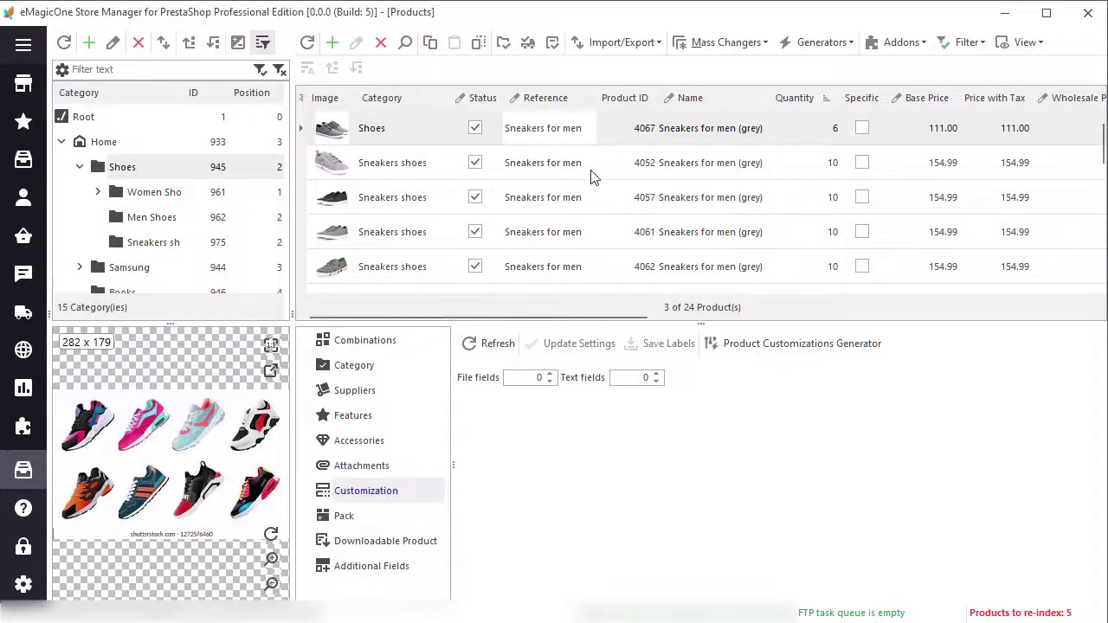
left_click(586, 206, "shift")
left_click(844, 44)
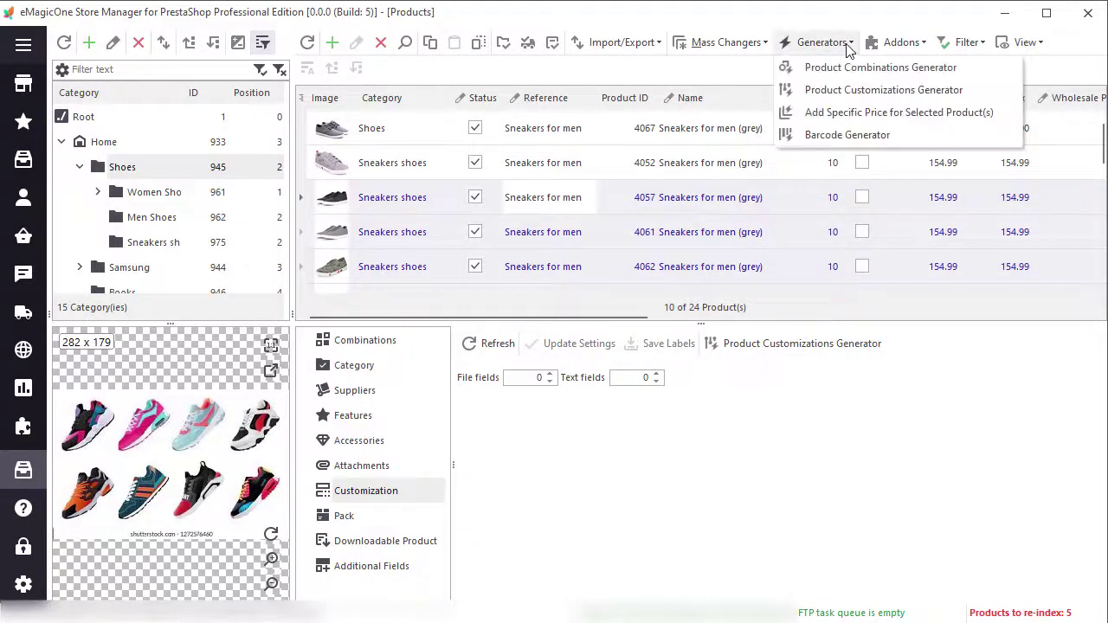
left_click(900, 88)
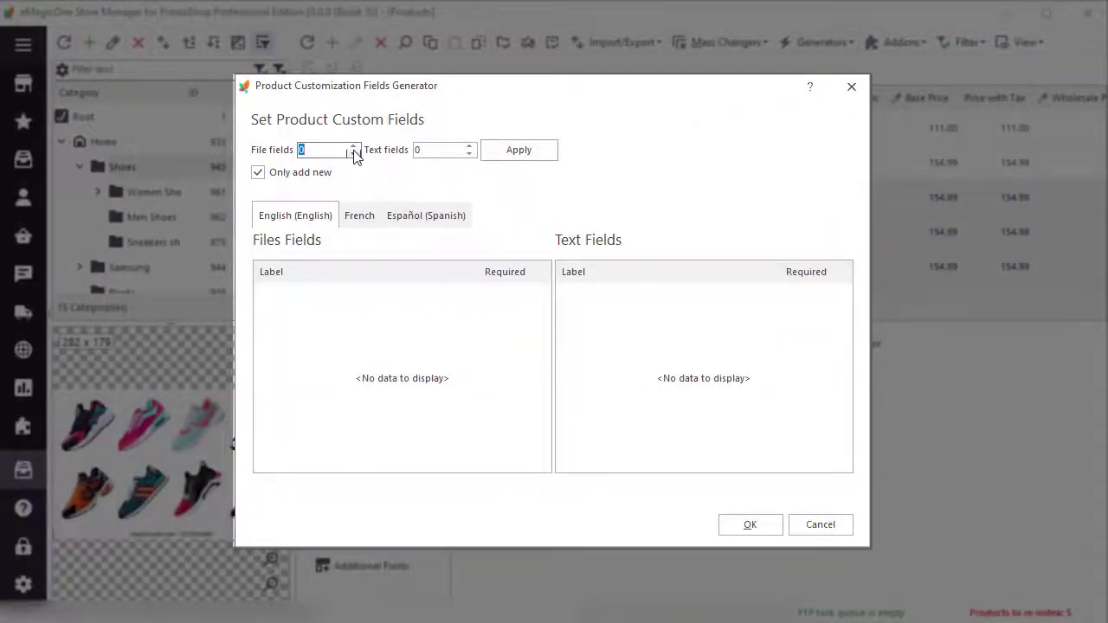
Set the generator to 3 file fields and 1 text field and apply these counts
left_click(354, 145)
left_click(468, 146)
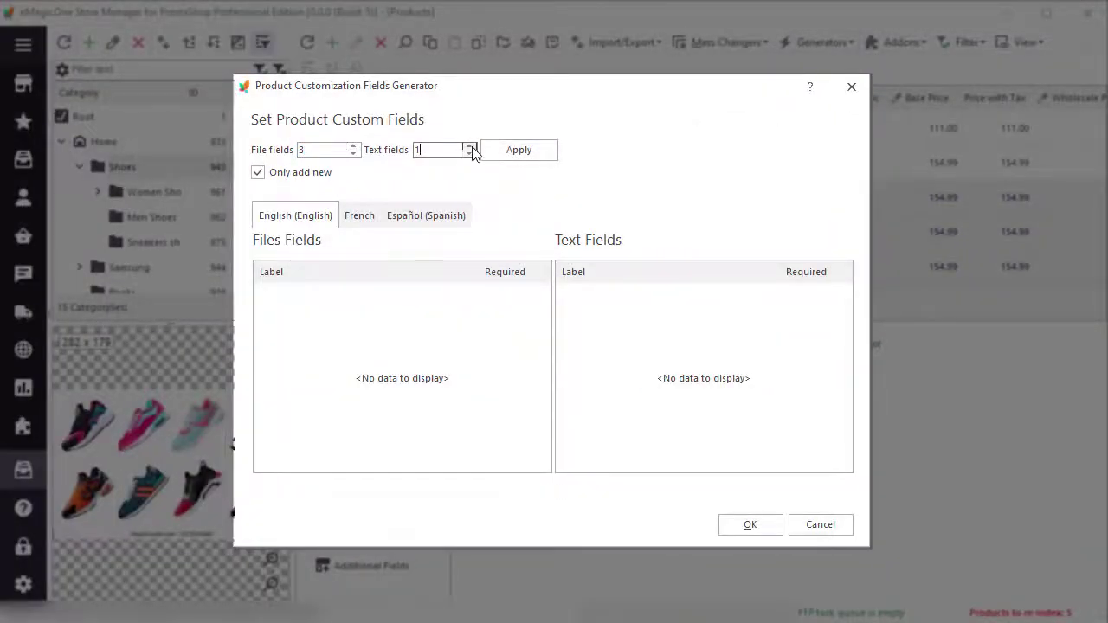
left_click(519, 150)
Label the three file fields 1, 2 and 3 and the text field 4
type("1")
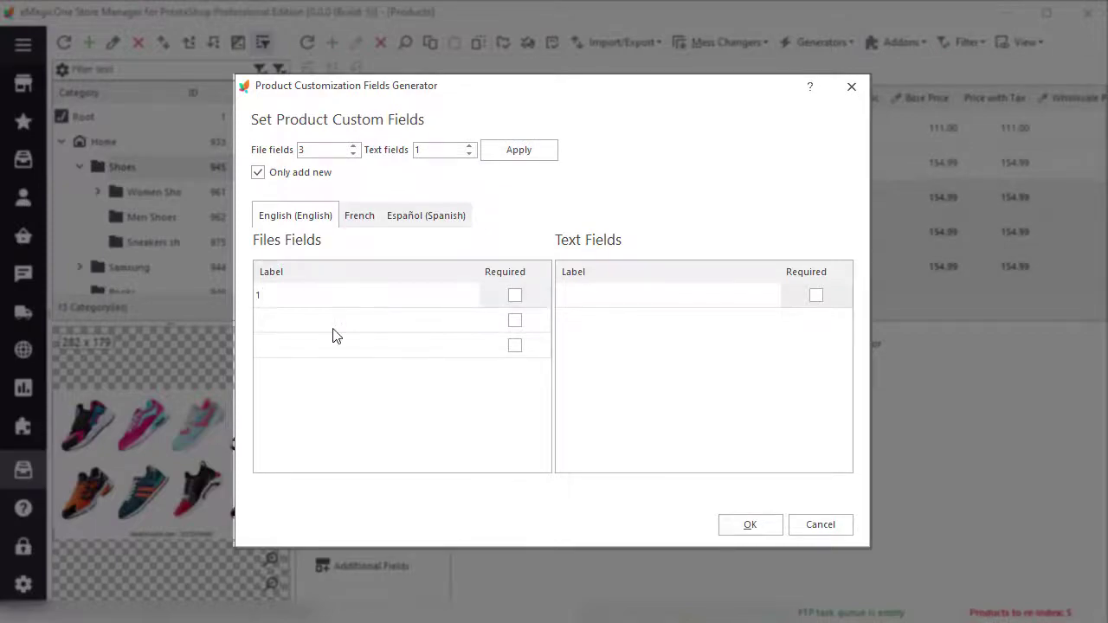
key("Down")
type("2")
key("Down")
type("3")
left_click(564, 301)
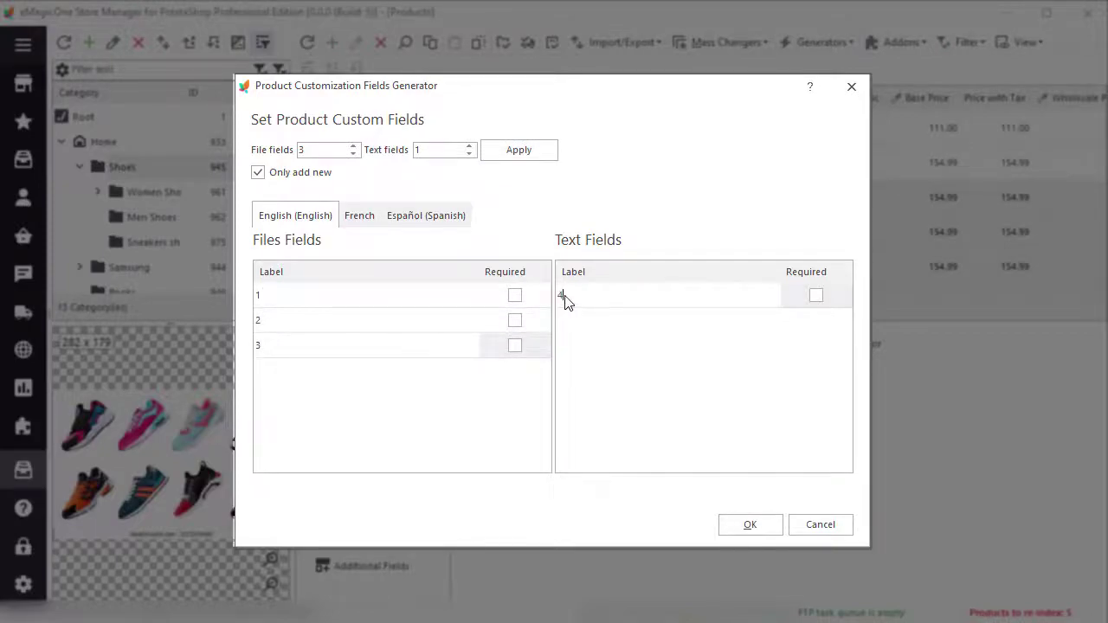
Label the text field 4, generate the customization fields for the selected products and display them for product 4062
type("4")
left_click(746, 526)
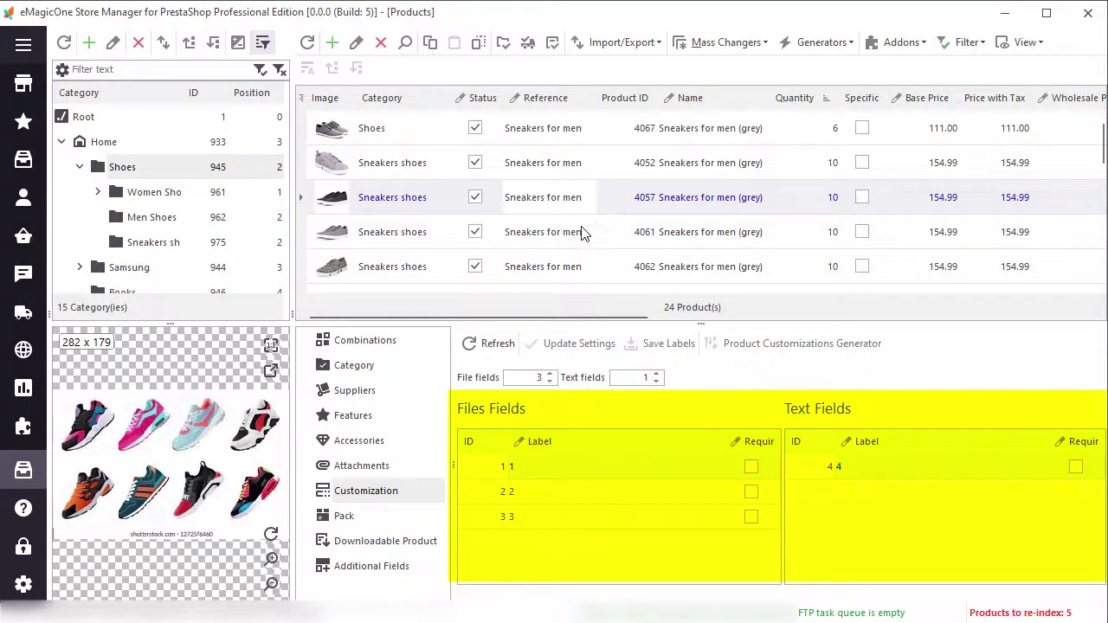
left_click(582, 272)
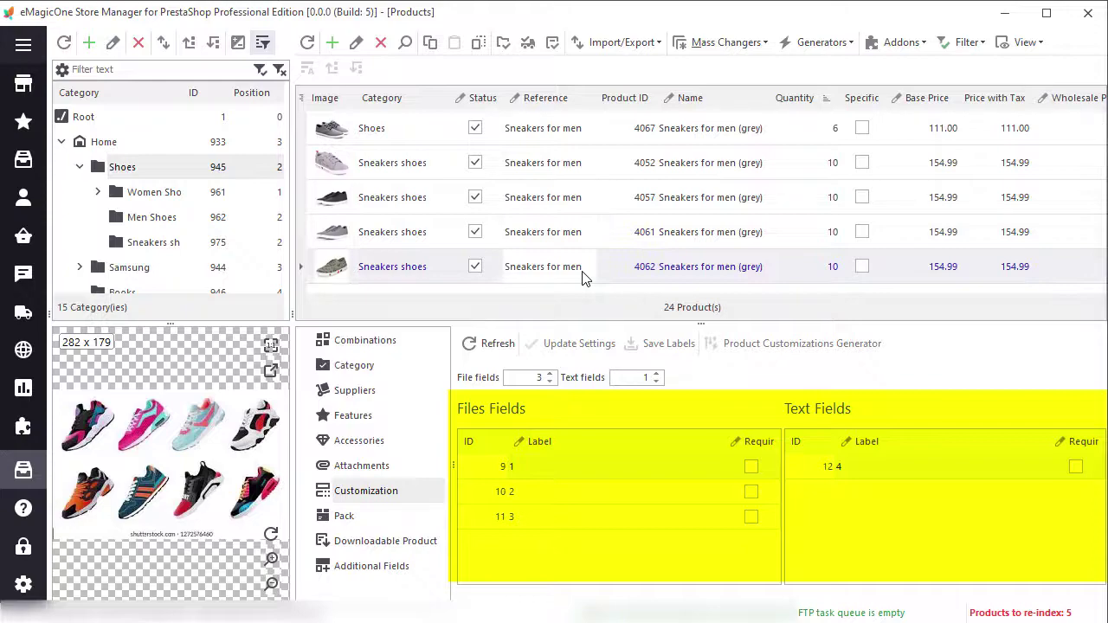
Display the specific prices, select products 4067 through 4062 and start adding a specific price for all of them
scroll(396, 390, "up", 3)
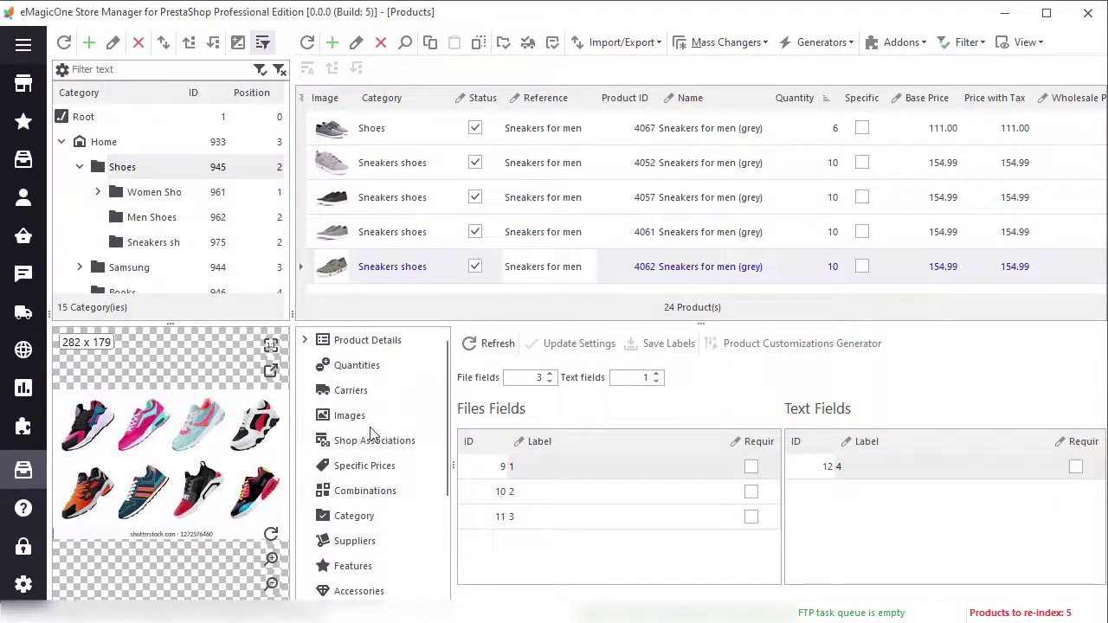
left_click(367, 467)
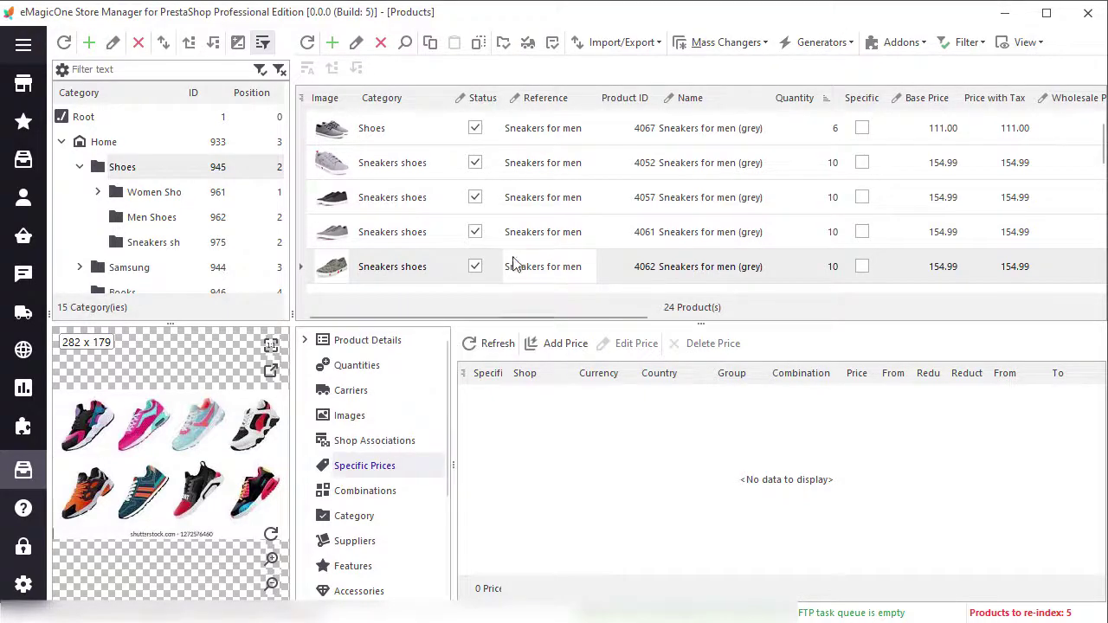
left_click(546, 129, "shift")
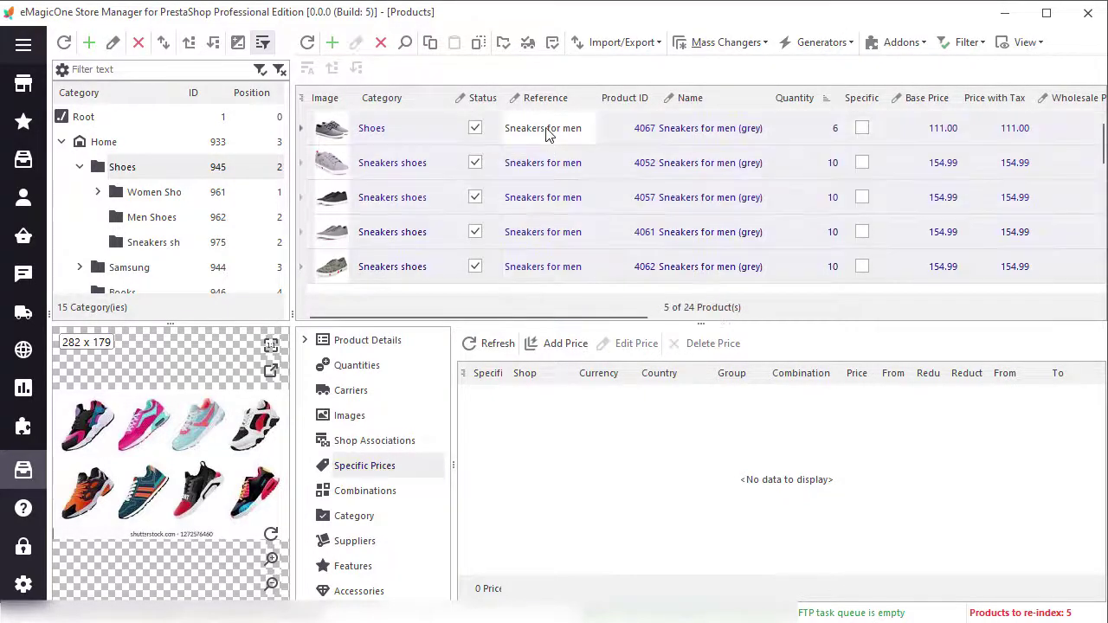
left_click(836, 46)
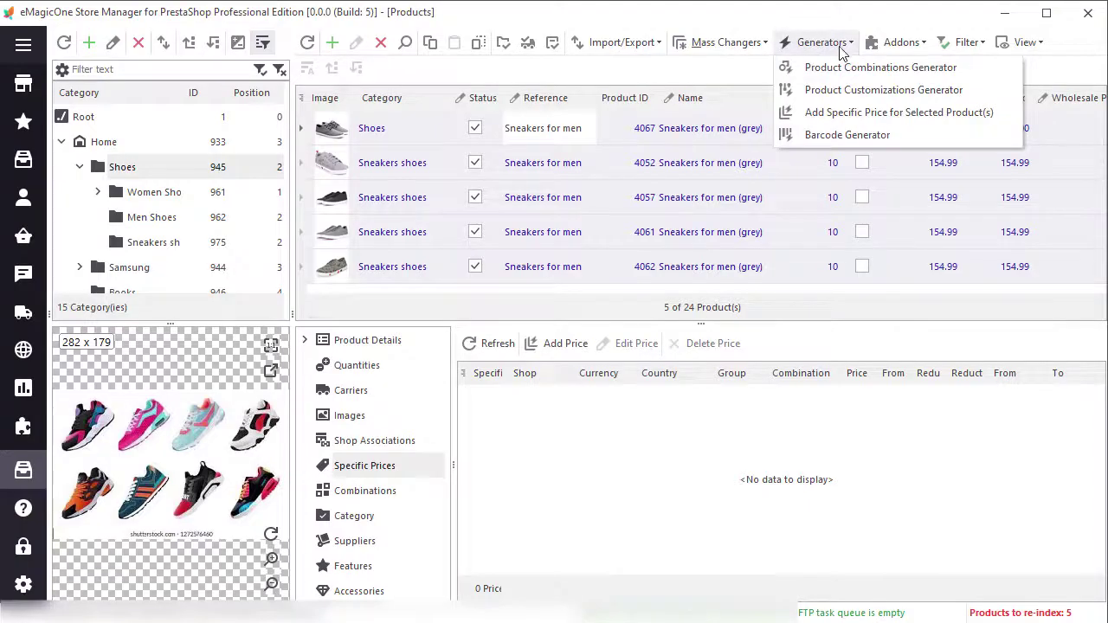
left_click(831, 112)
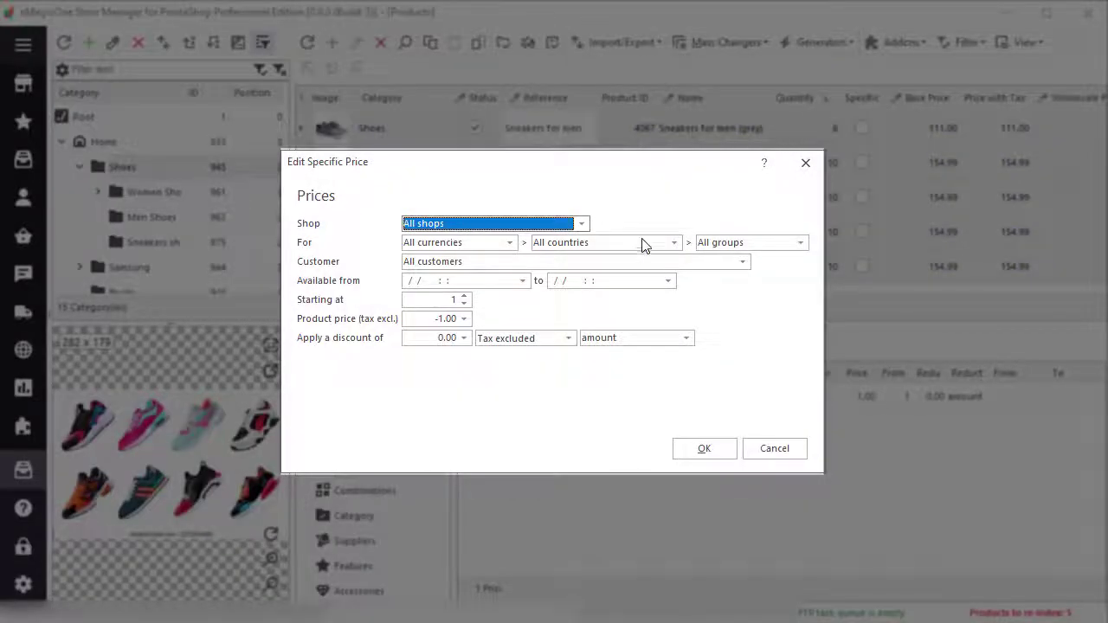
Make the specific price available from 3/18/2021 to 3/19/2021
left_click(522, 281)
left_click(526, 389)
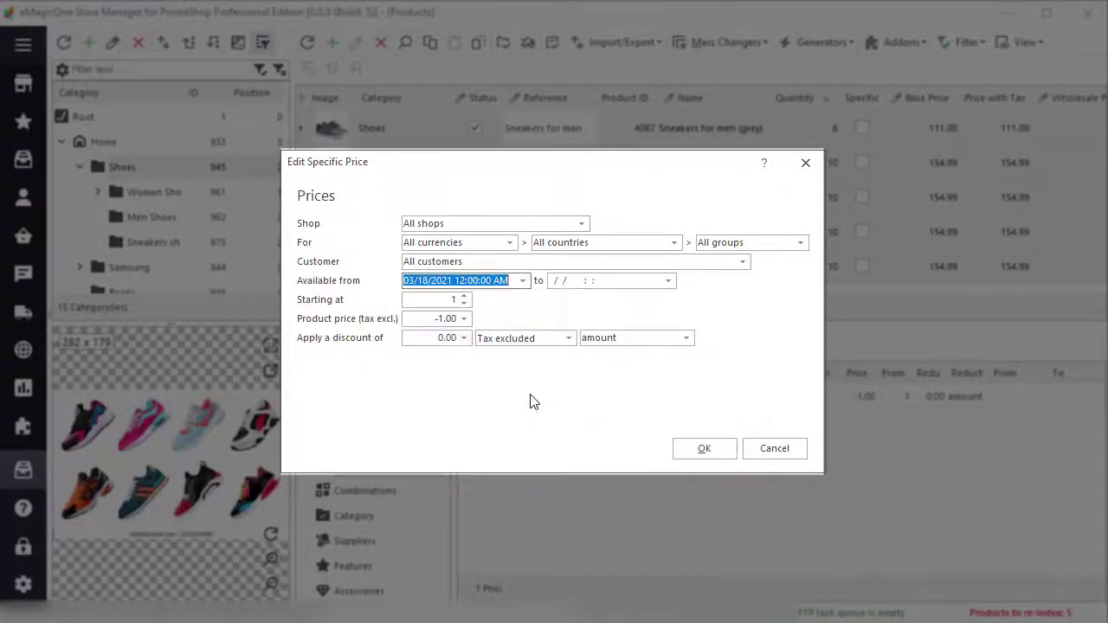
left_click(668, 281)
left_click(690, 402)
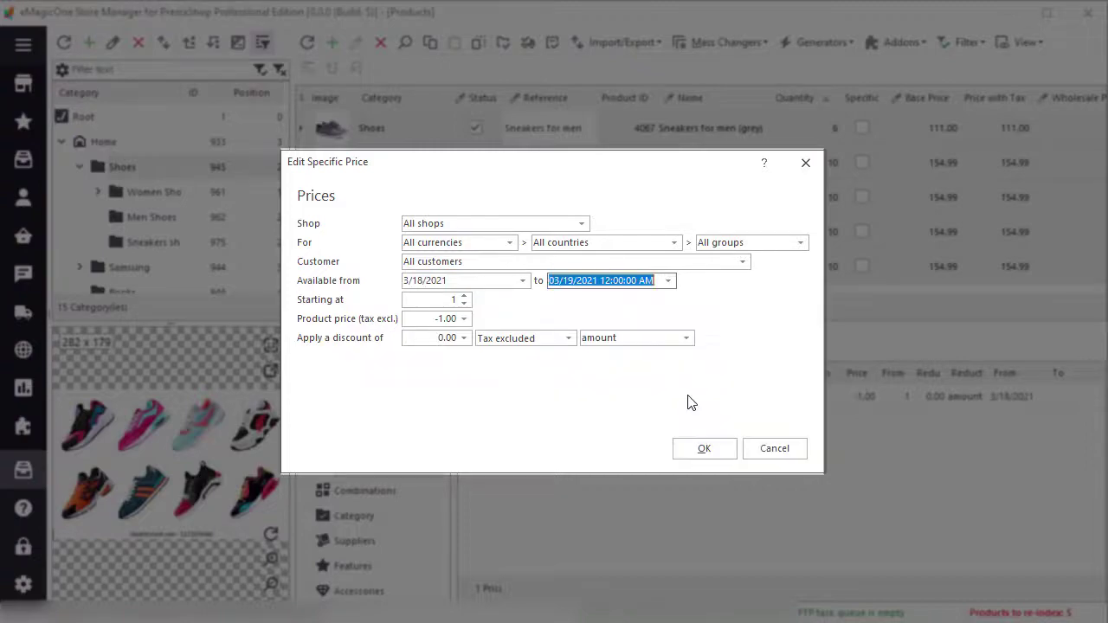
Apply a discount of 7 as a percentage and save the specific price for the selected products
left_click(463, 338)
left_click(462, 388)
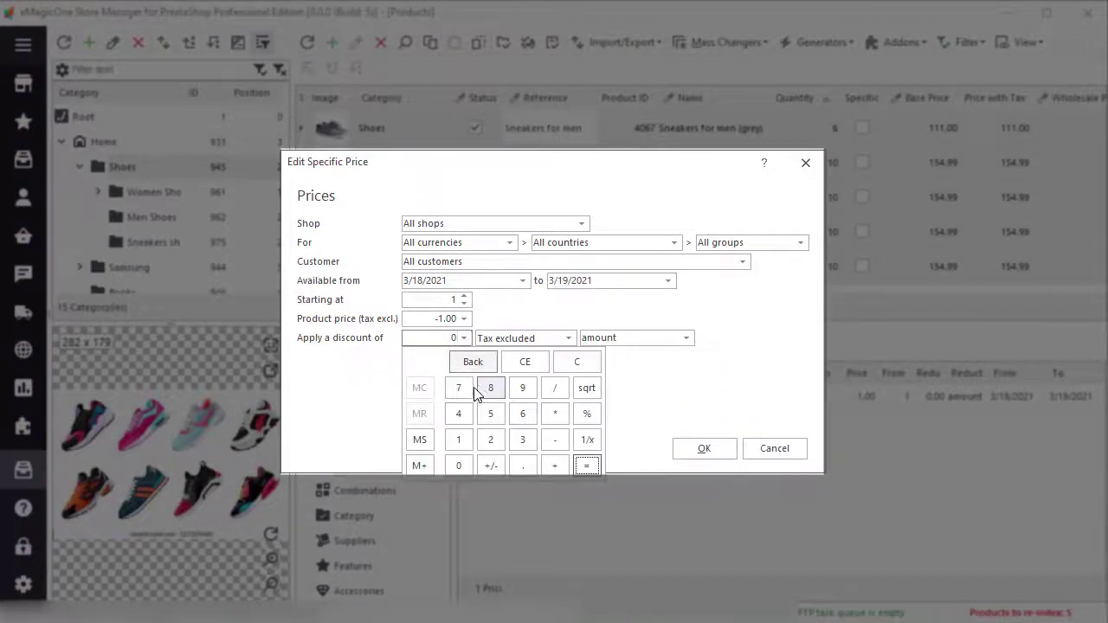
left_click(686, 337)
left_click(663, 366)
left_click(704, 448)
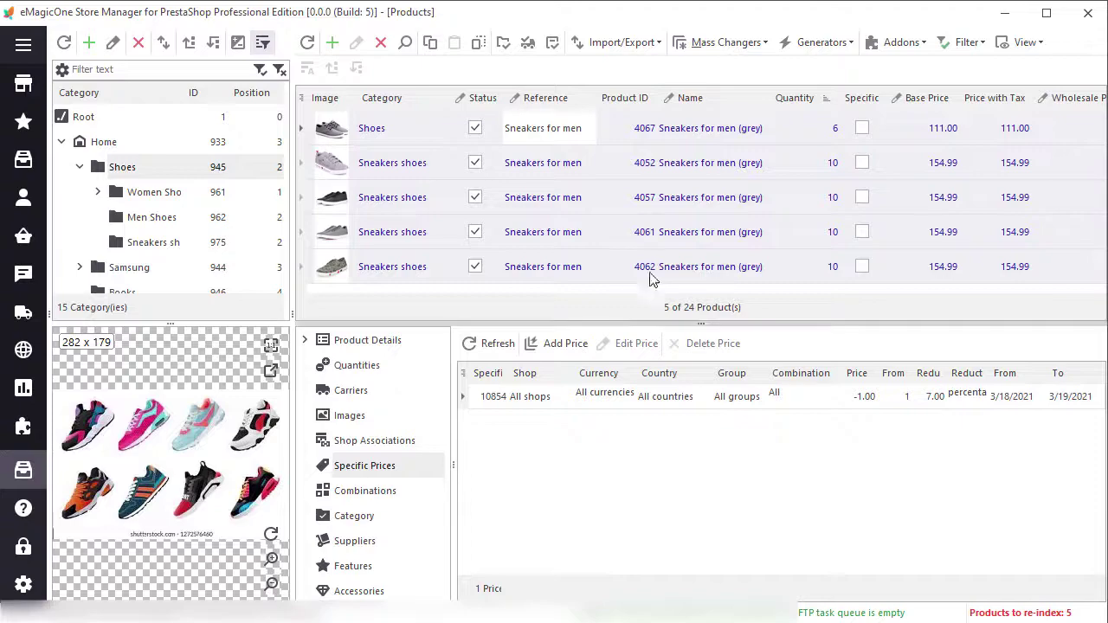
Check the specific price of each of the five sneakers from product 4067 through 4062
left_click(605, 135)
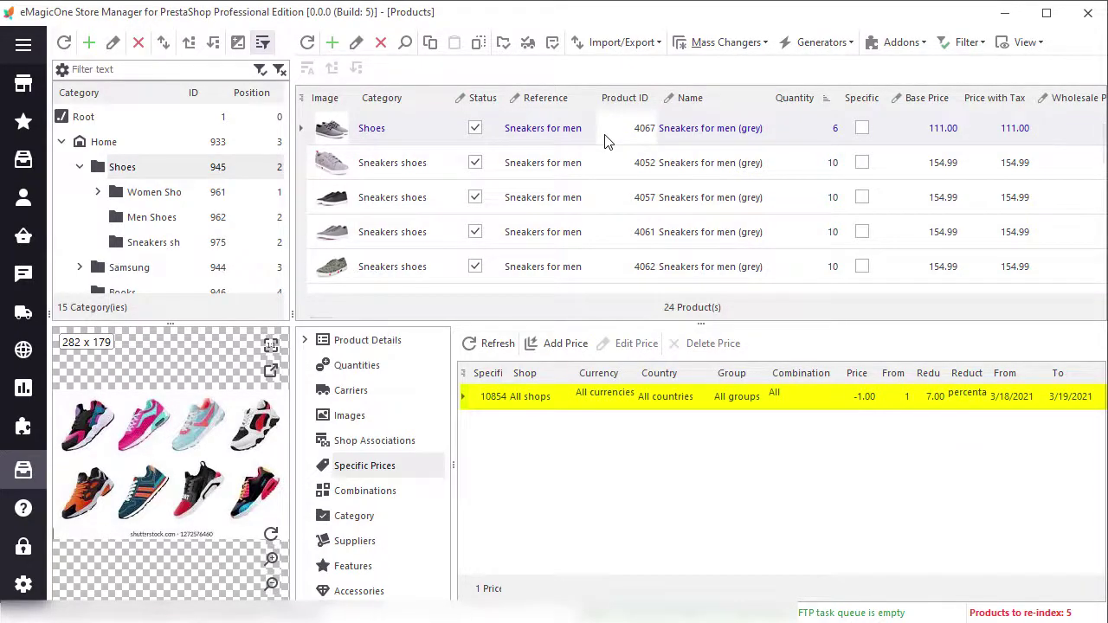
left_click(594, 173)
left_click(592, 204)
left_click(586, 234)
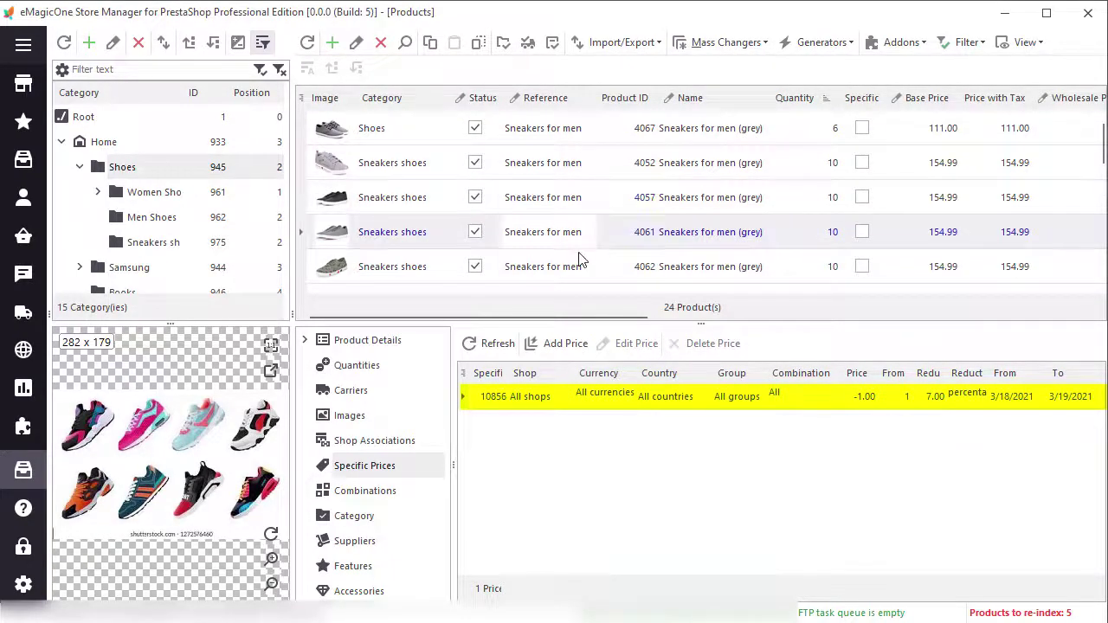
left_click(582, 277)
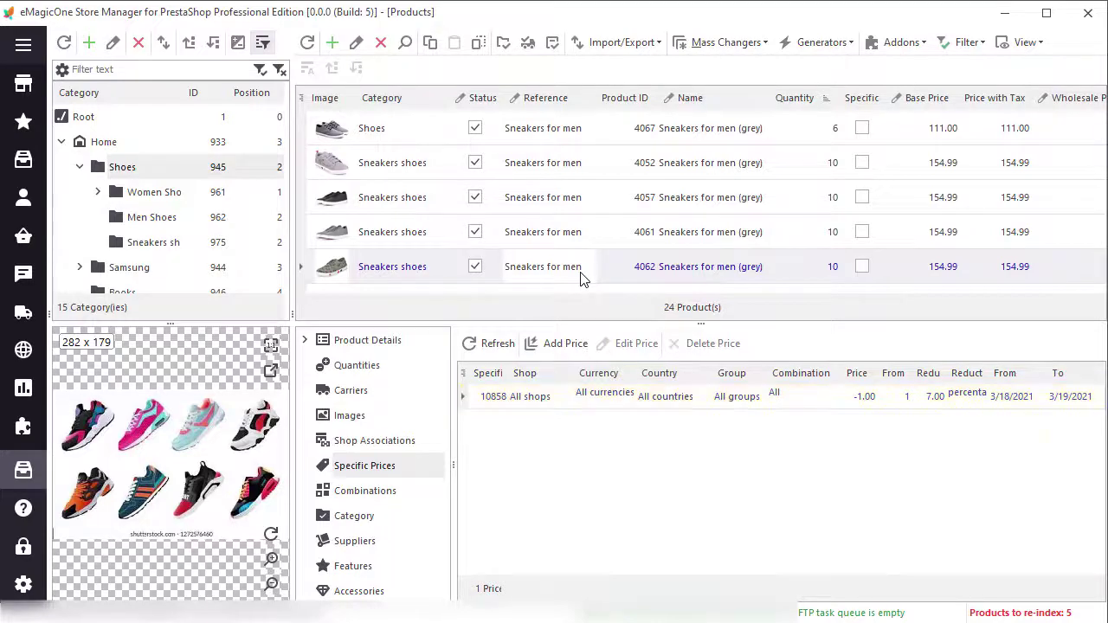
Add the pictures from images (5) through the last file in File Explorer's grey folder to product 4062's images
left_click(412, 417)
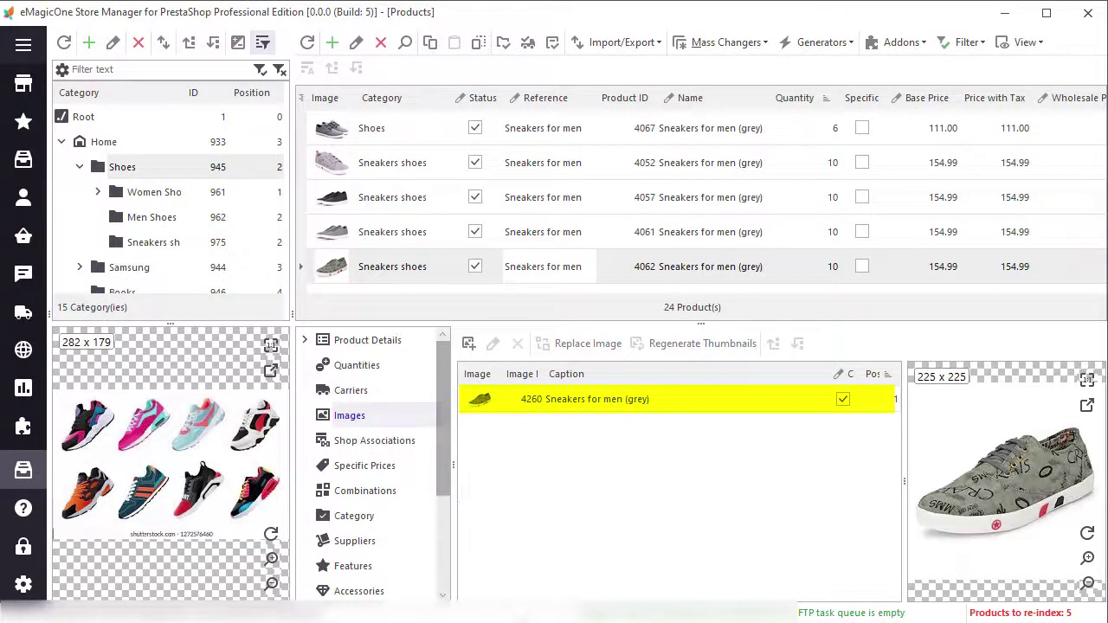
key("alt+Tab")
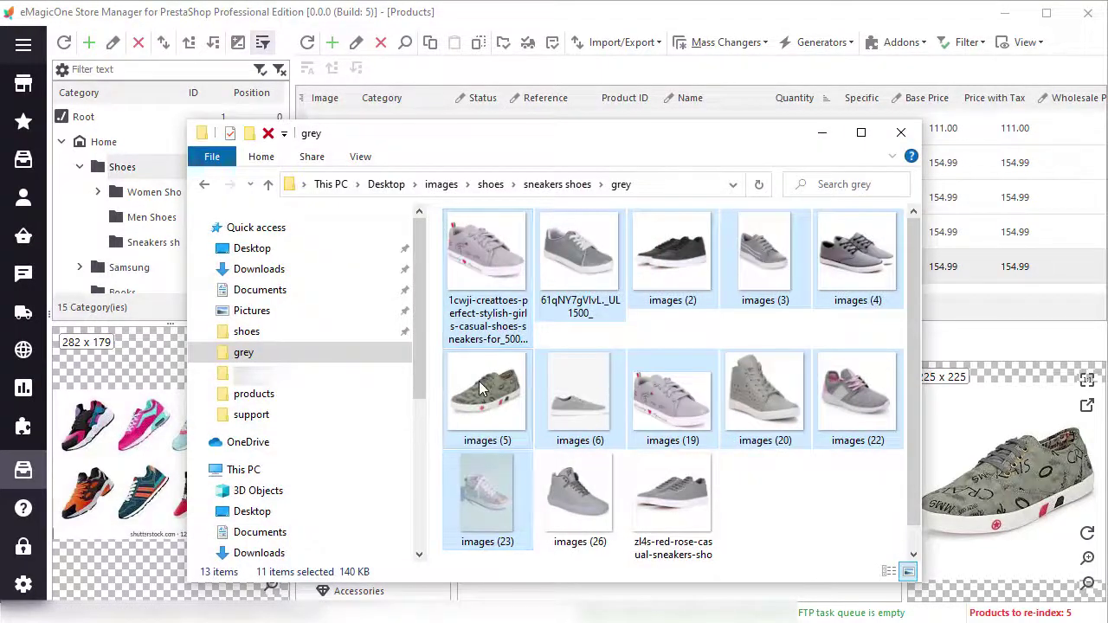
left_click(482, 389)
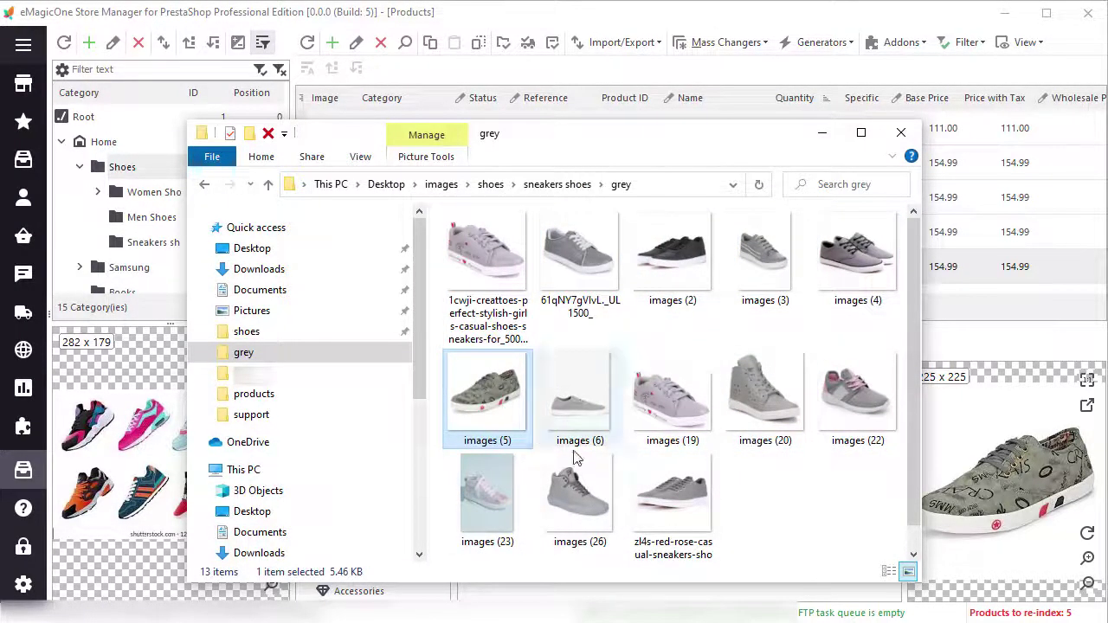
left_click(666, 513, "shift")
left_click_drag(667, 514, 1018, 502)
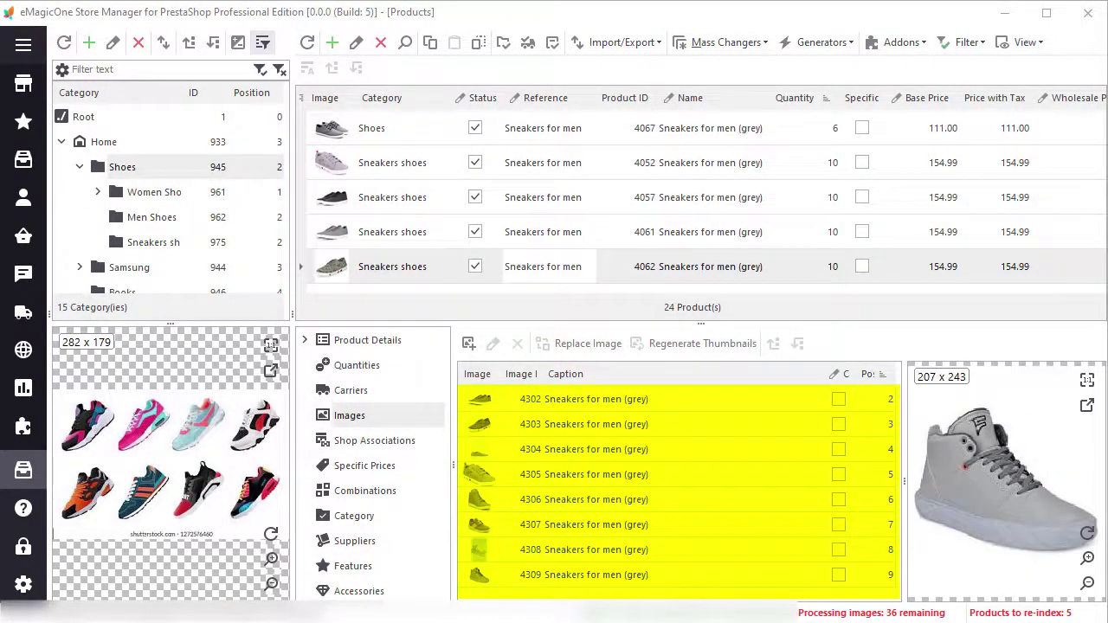
Switch to the browser, add the Ultra Light Running Shoes picture from the grey sneakers results to product 4062, and minimize the browser
key("alt+Tab")
left_click_drag(557, 459, 1002, 457)
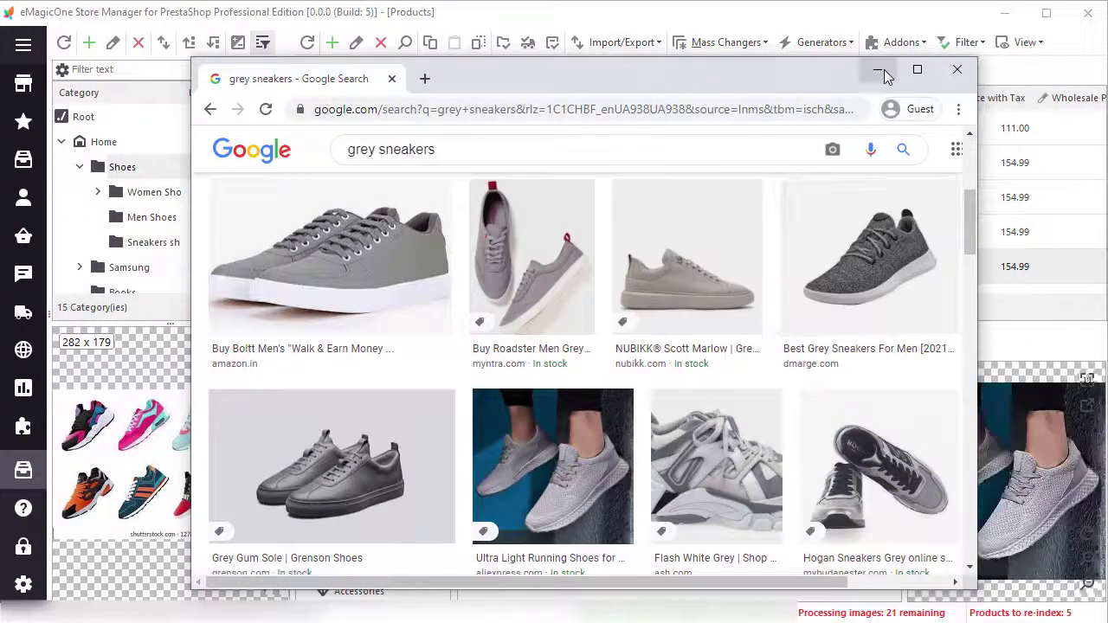
left_click(877, 70)
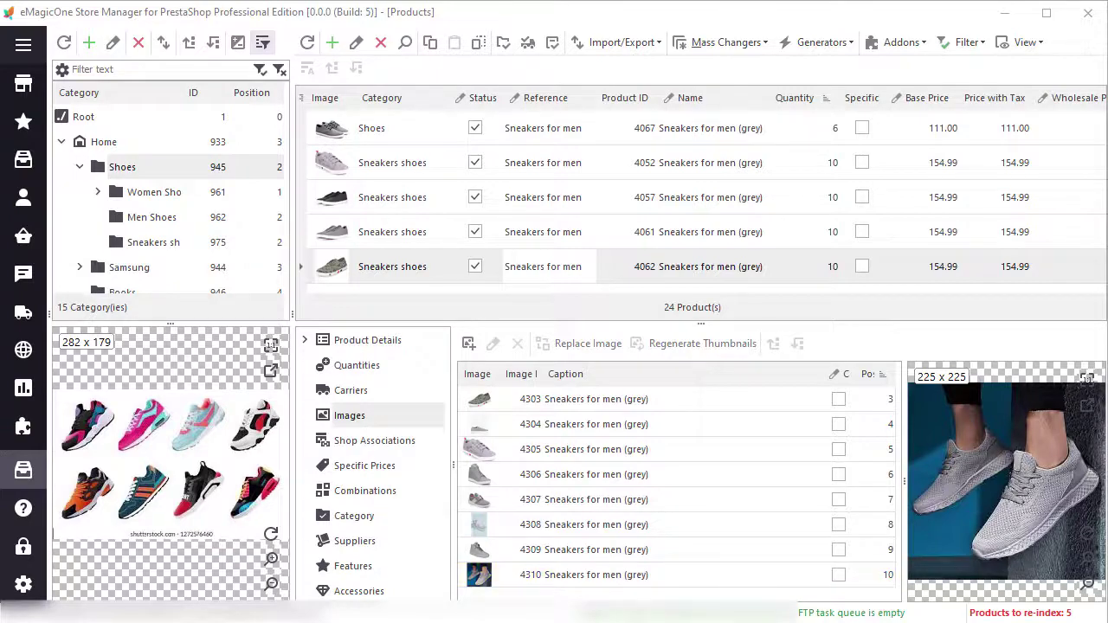
View the actions of the Products Import/Export Wizard, close it and display the combinations of product 4062
left_click(636, 45)
left_click(634, 69)
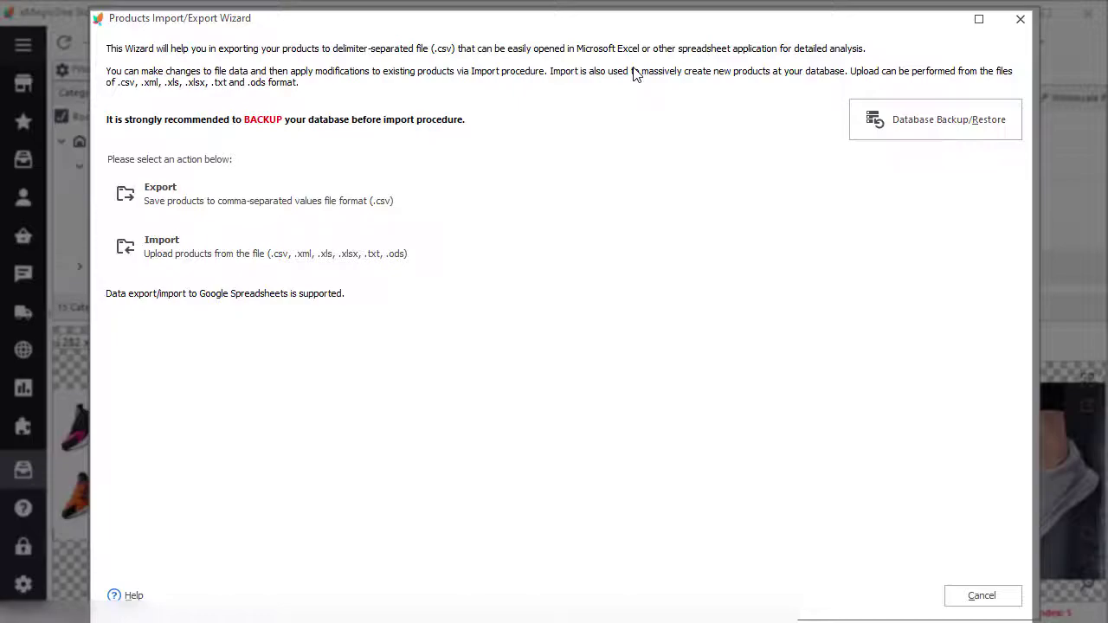
key("Escape")
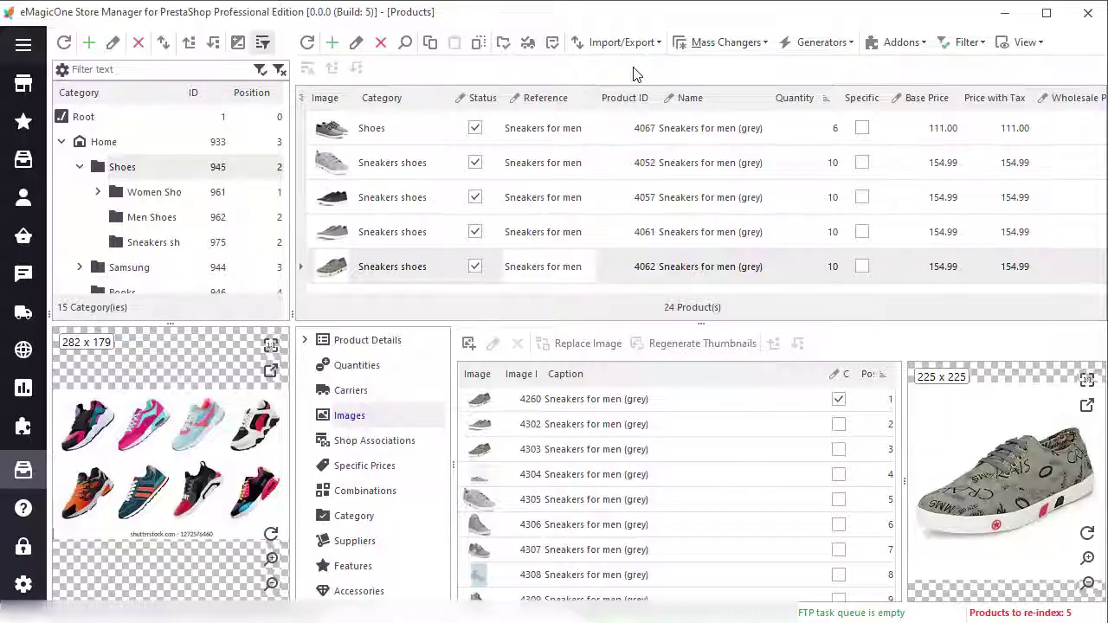
left_click(416, 491)
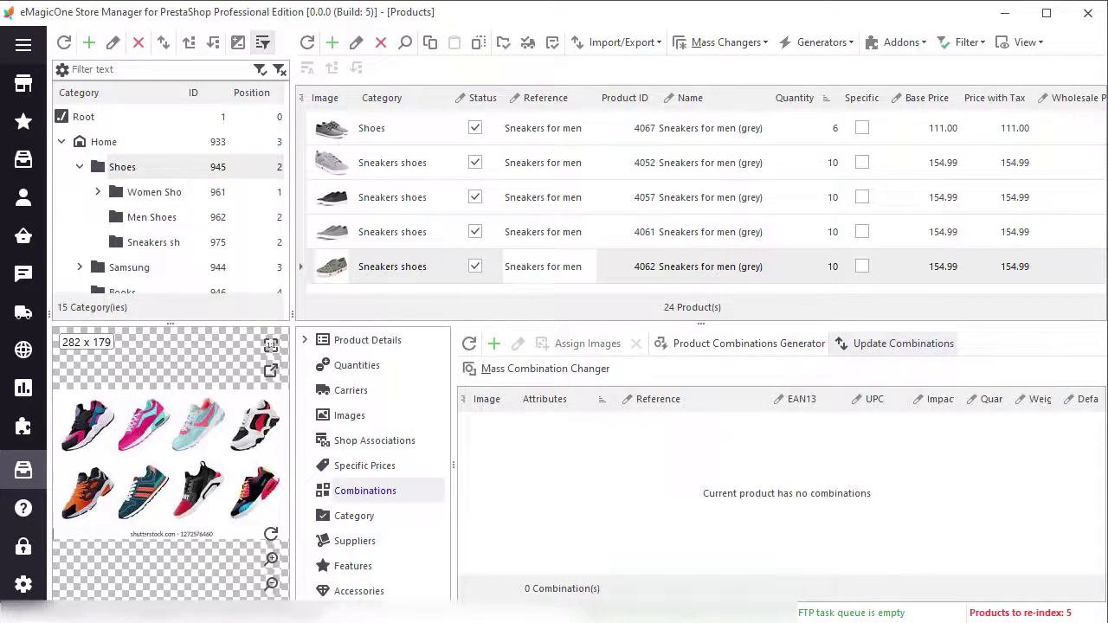
Expand the Women Shoes category and try to move the Men Shoes category into it
left_click(98, 192)
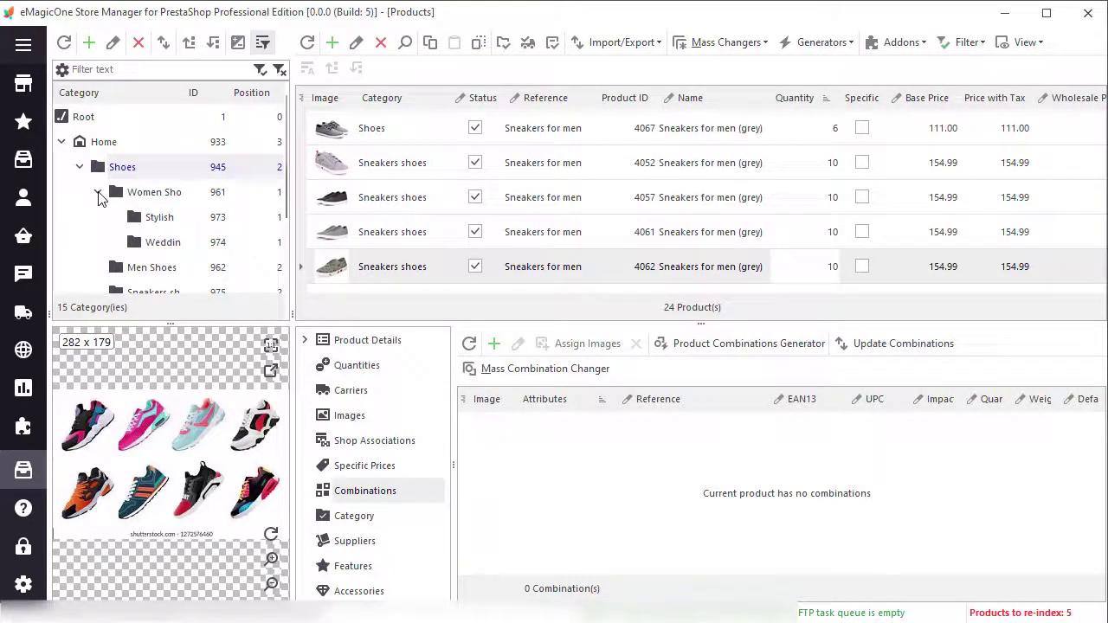
left_click_drag(136, 275, 136, 208)
key("Escape")
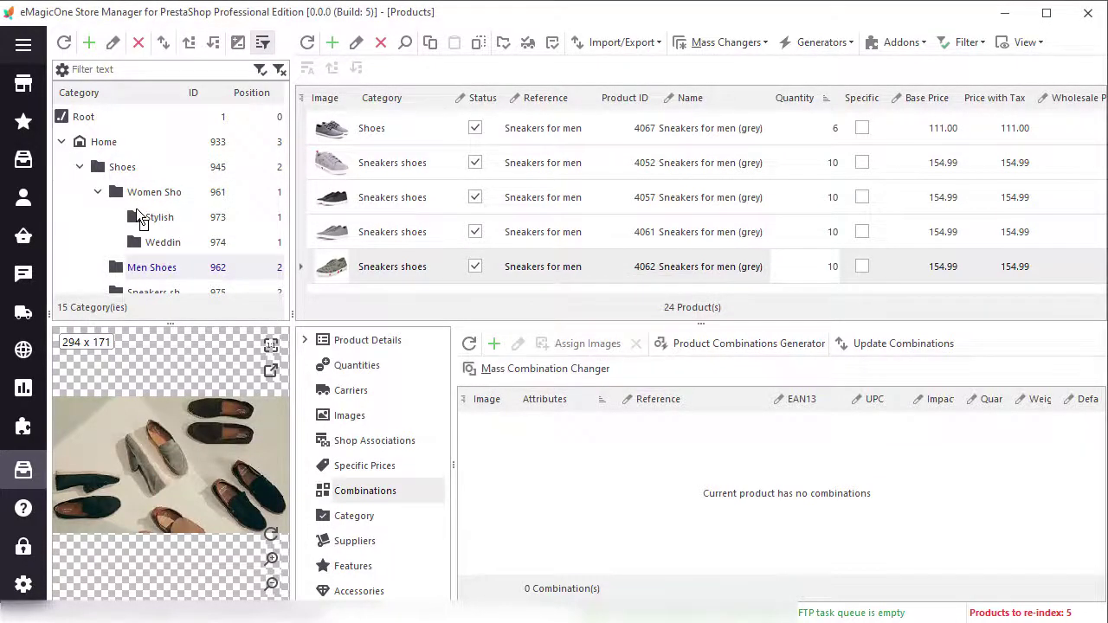
Filter the categories by "shoes" and assign products 4067 through 4062 to the Men Shoes category
left_click(162, 68)
type("shoes")
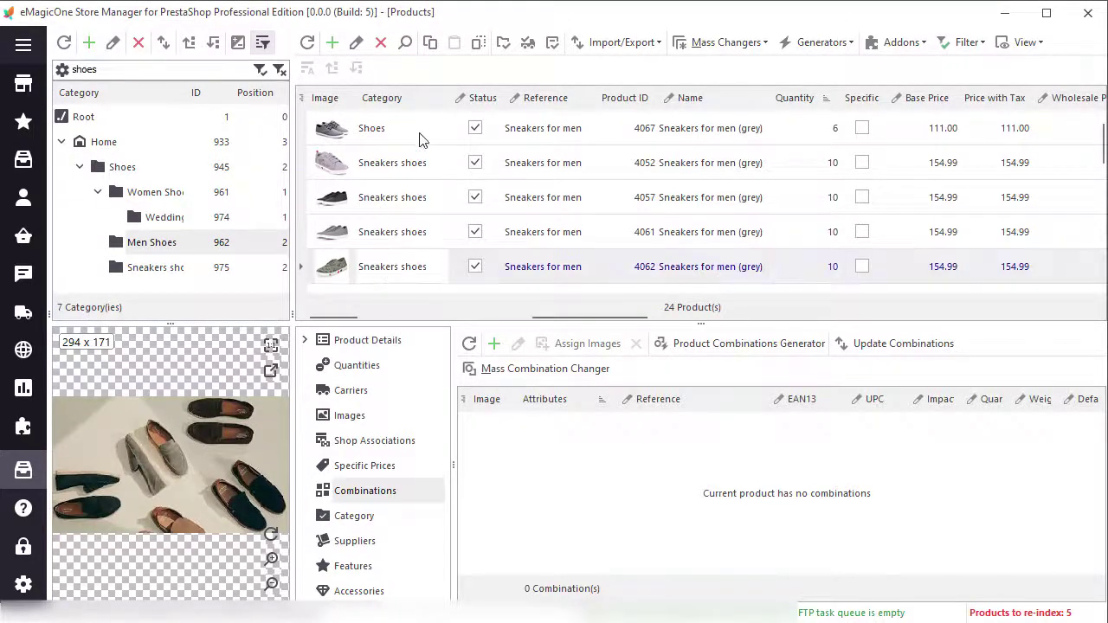
left_click(366, 267, "shift")
left_click_drag(366, 267, 182, 246)
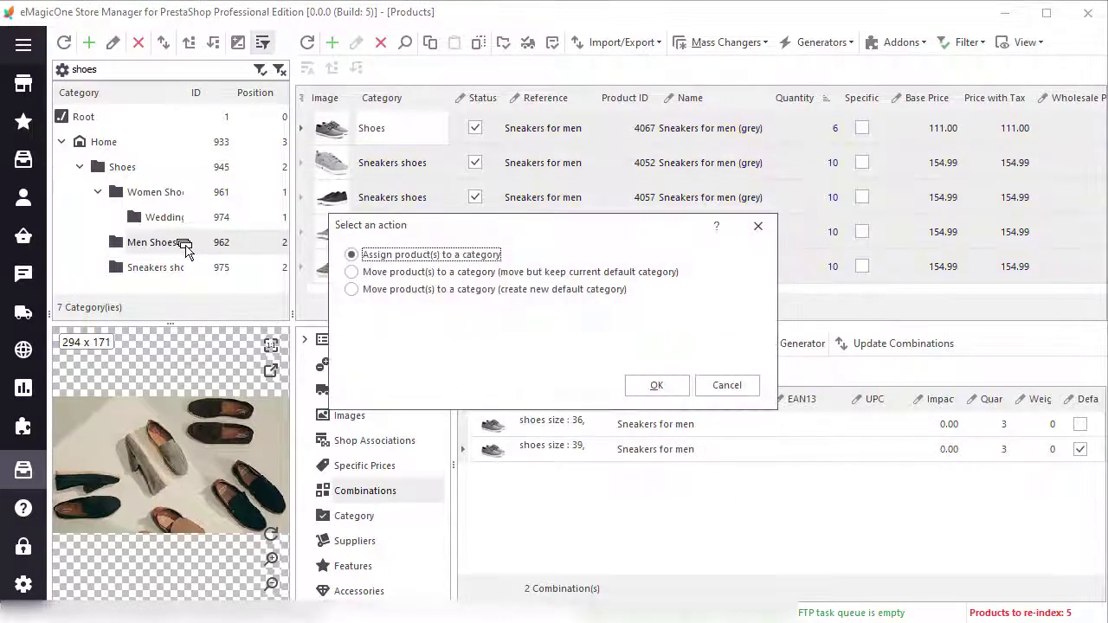
left_click(656, 386)
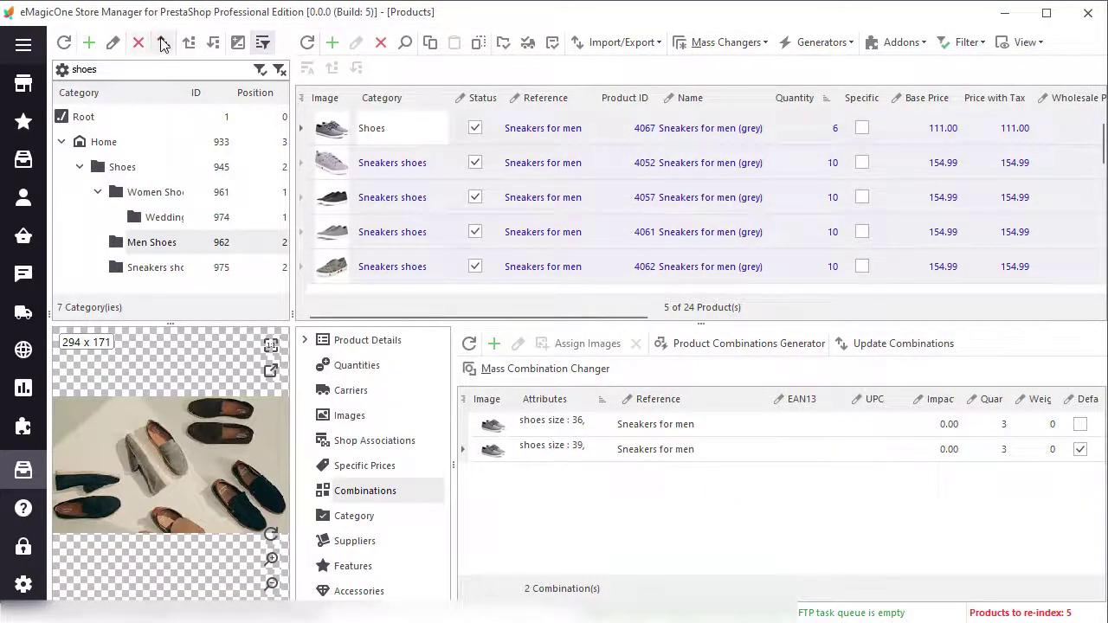